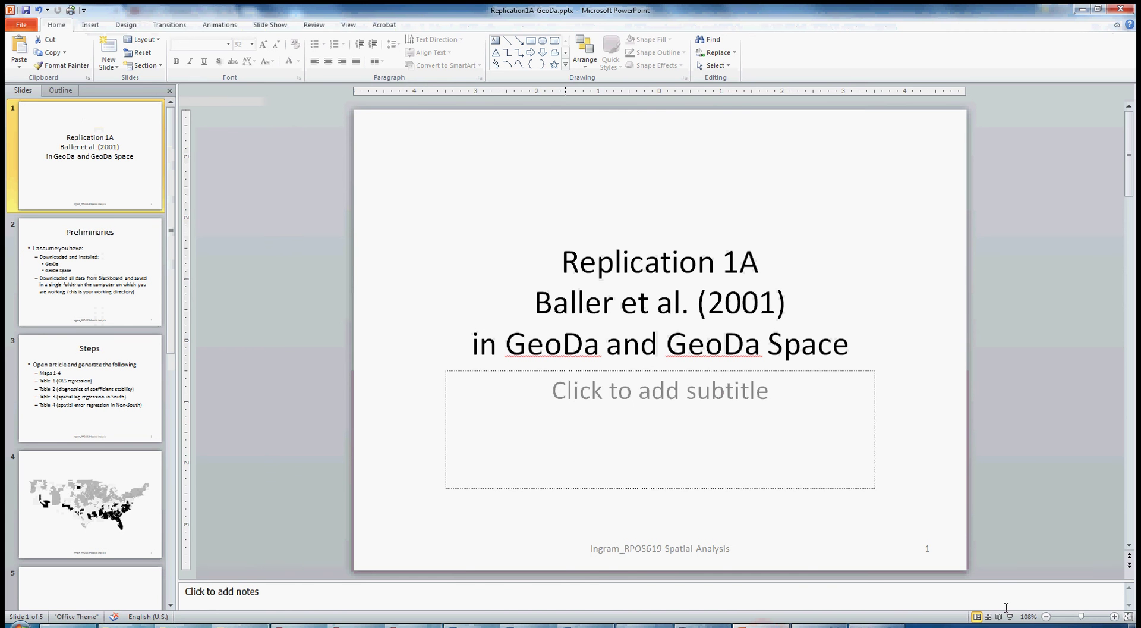
Step: Start the PowerPoint slide show and reach slide 3, Steps, which lists Maps 1-4 and Tables 1-4
left_click(1010, 617)
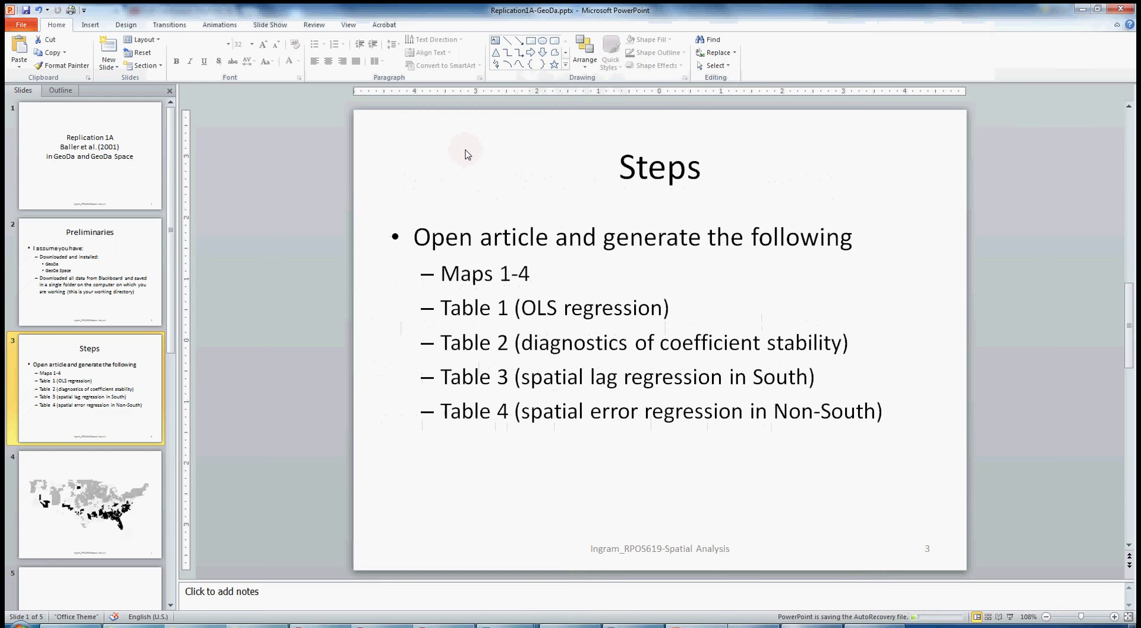
Step: Bring up the NAT project, open Methods > Regression, and select HR60 in the variable list
left_click(604, 625)
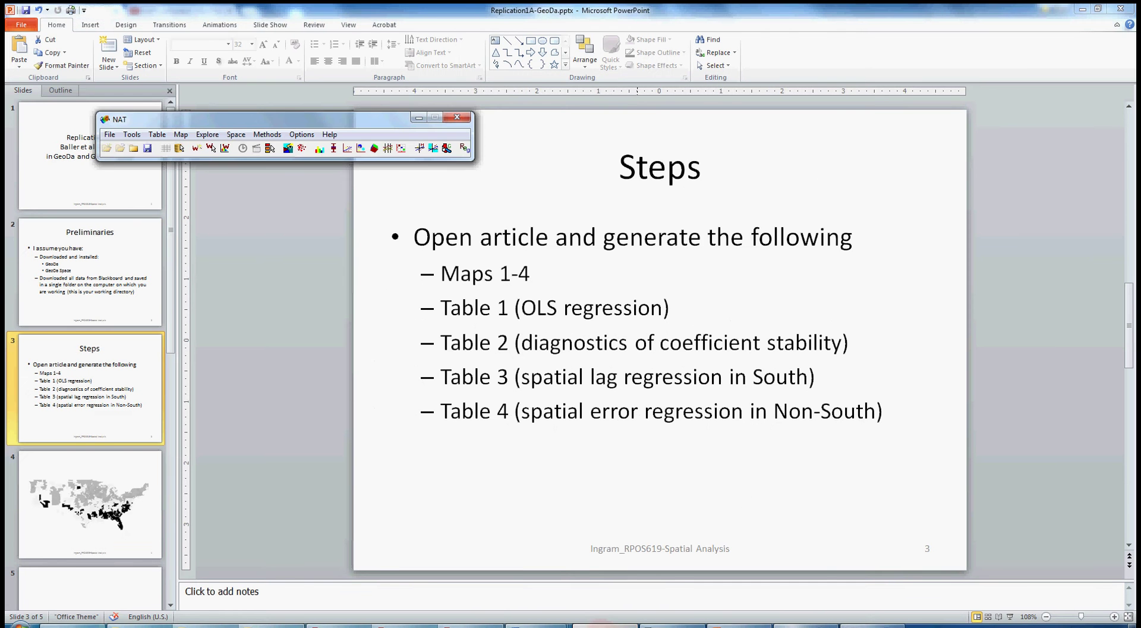
left_click_drag(261, 125, 257, 173)
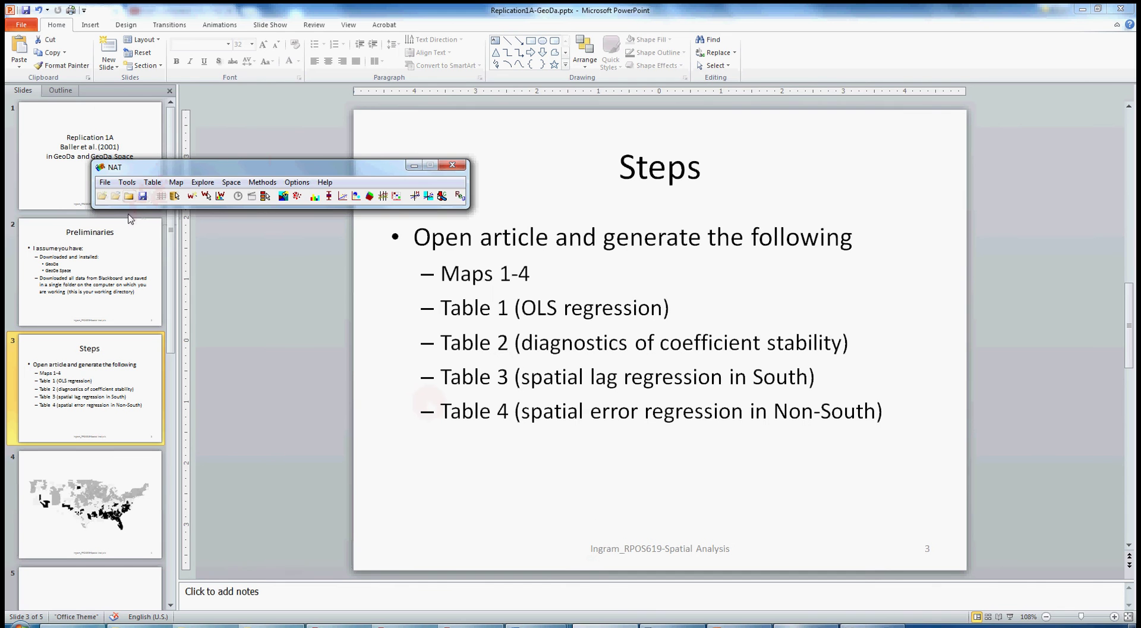
left_click_drag(251, 172, 271, 156)
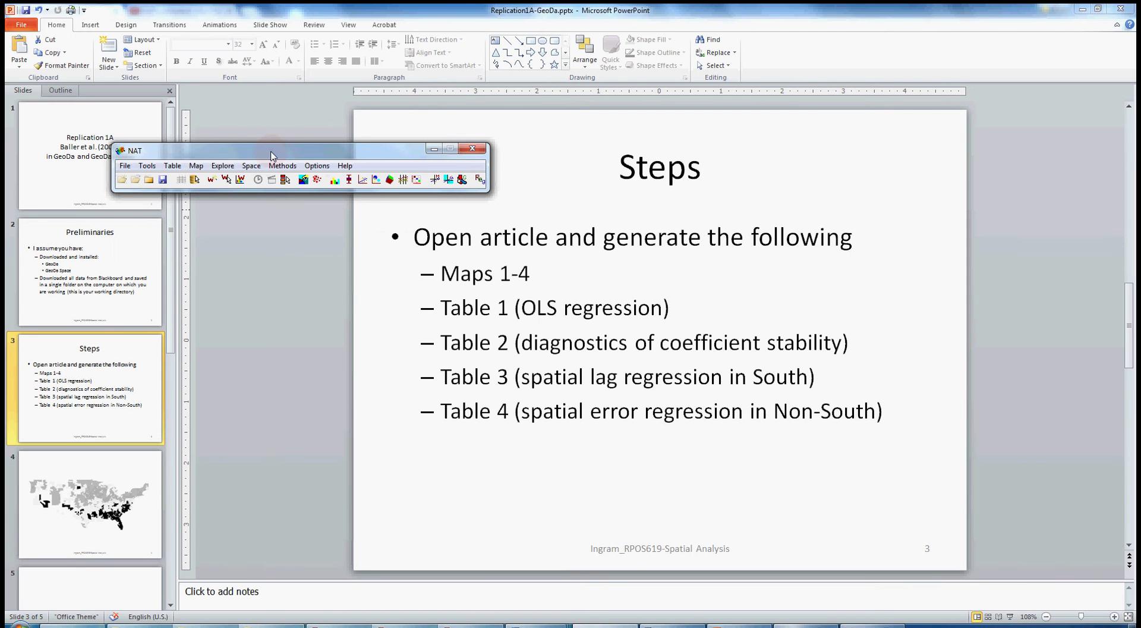
left_click(283, 167)
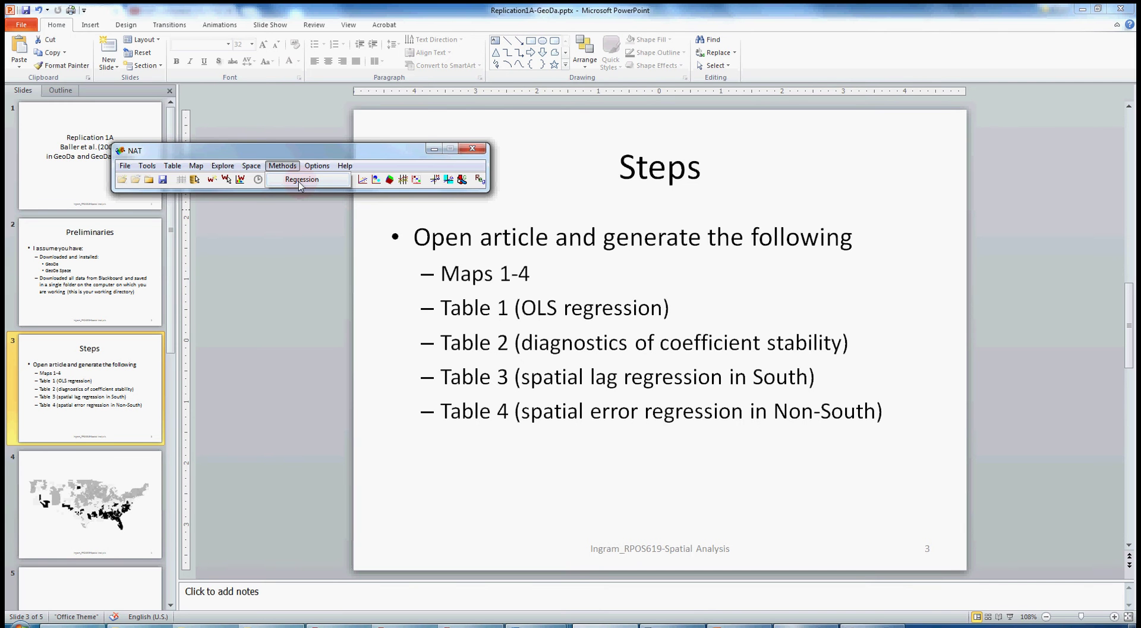
left_click(301, 185)
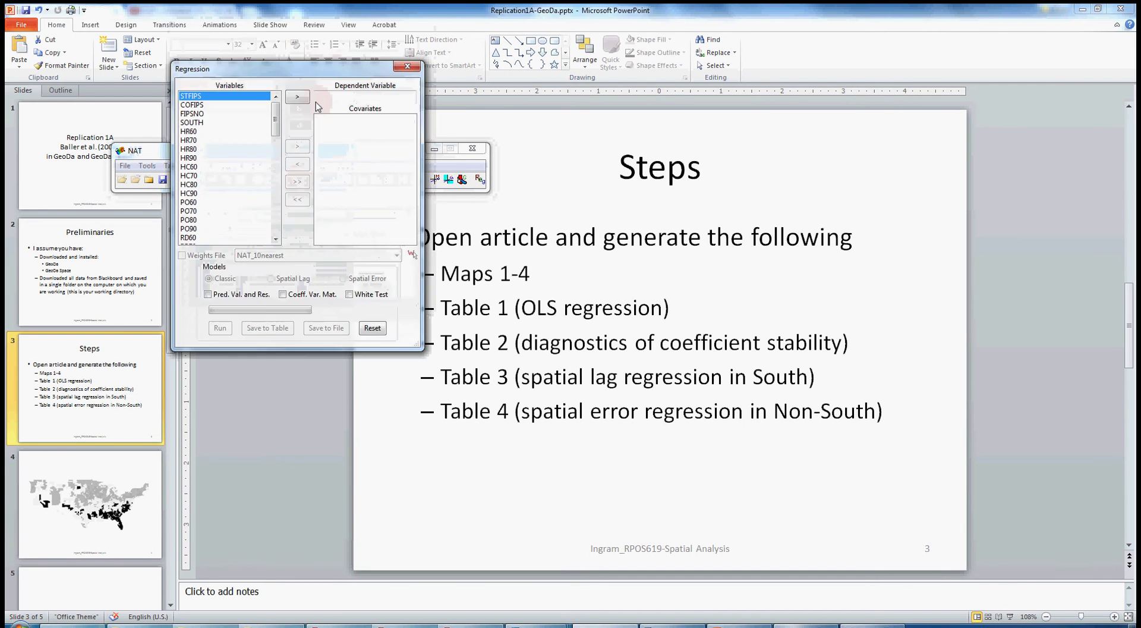
left_click_drag(315, 157, 265, 225)
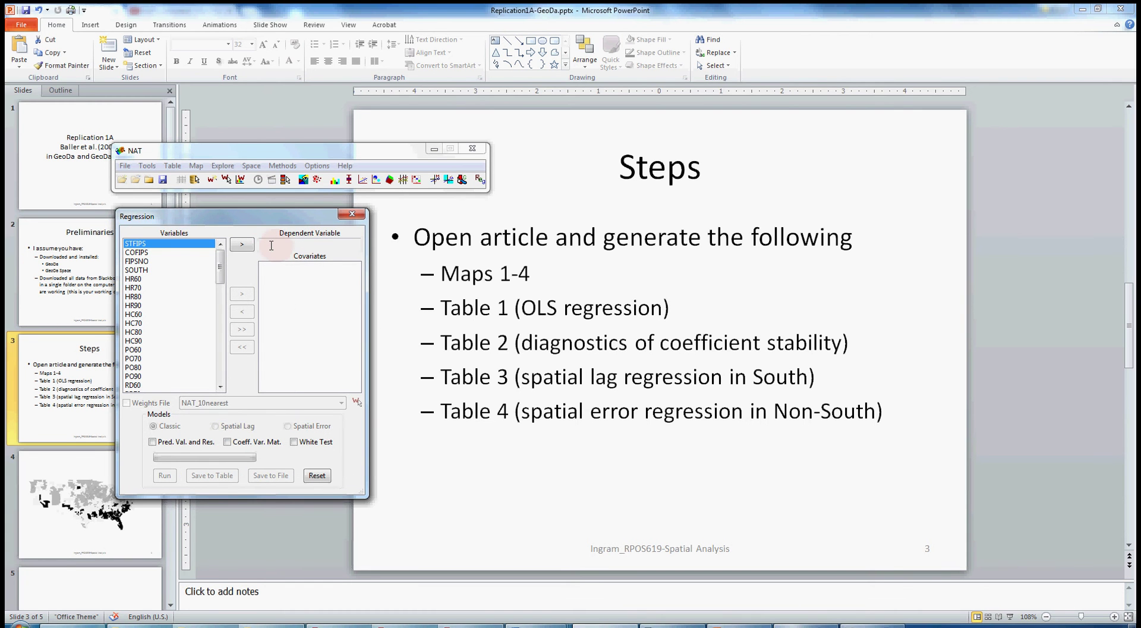
left_click(137, 279)
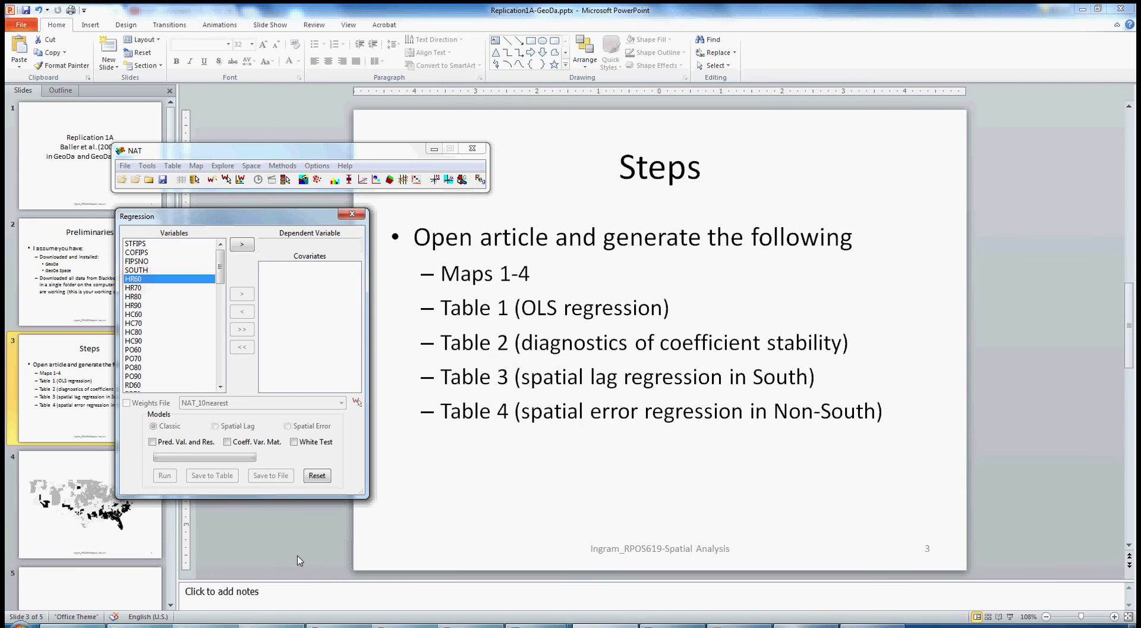
Step: Rotate the Baller et al. PDF view counterclockwise and scroll to Table 1 on page 18
left_click(738, 624)
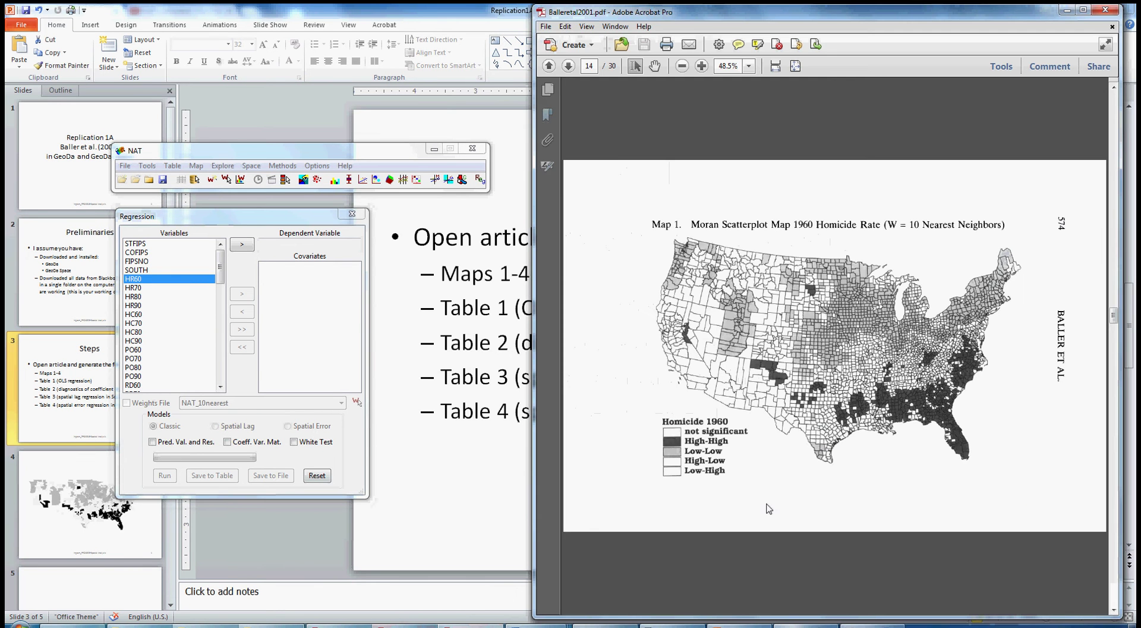
left_click(586, 26)
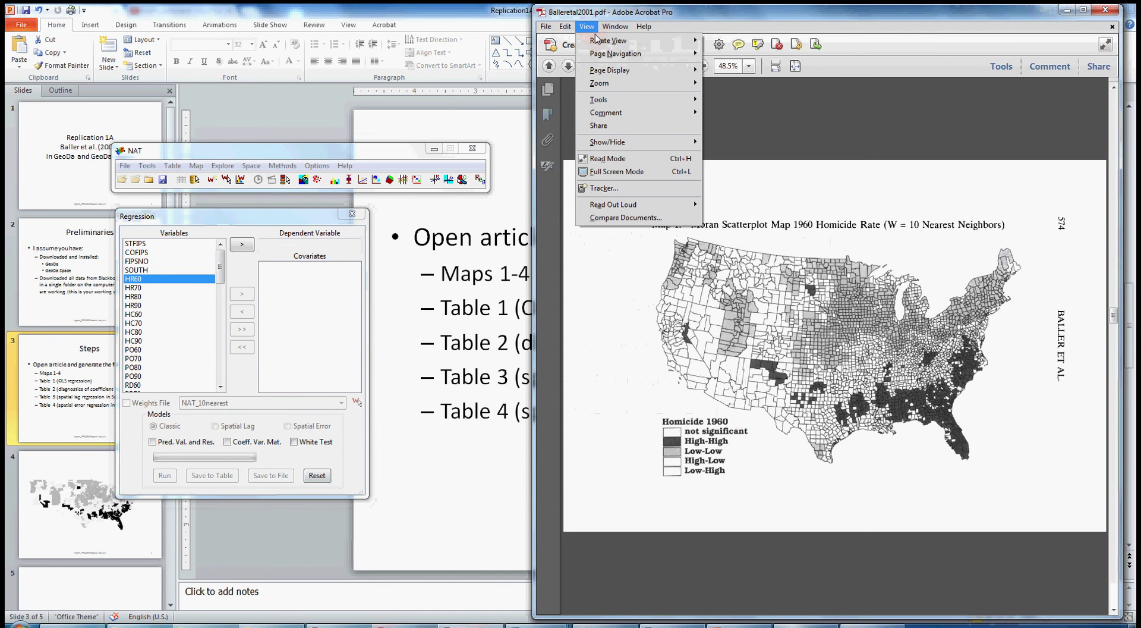
mouse_move(598, 43)
left_click(741, 53)
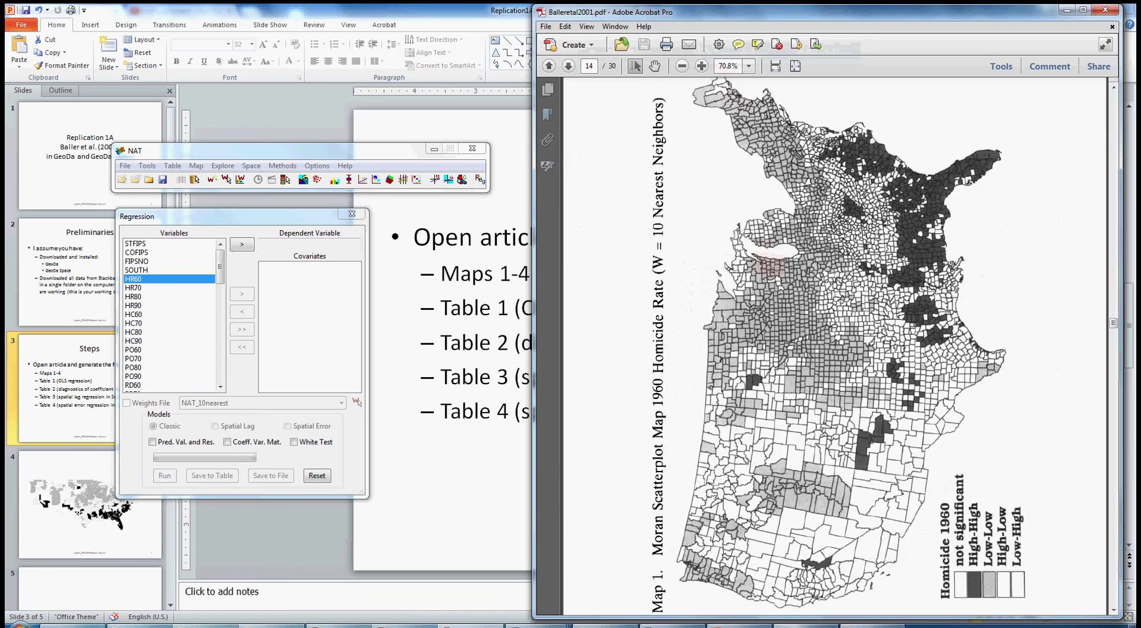
left_click_drag(1115, 329, 1116, 395)
scroll(848, 361, "up", 5)
scroll(848, 360, "up", 4)
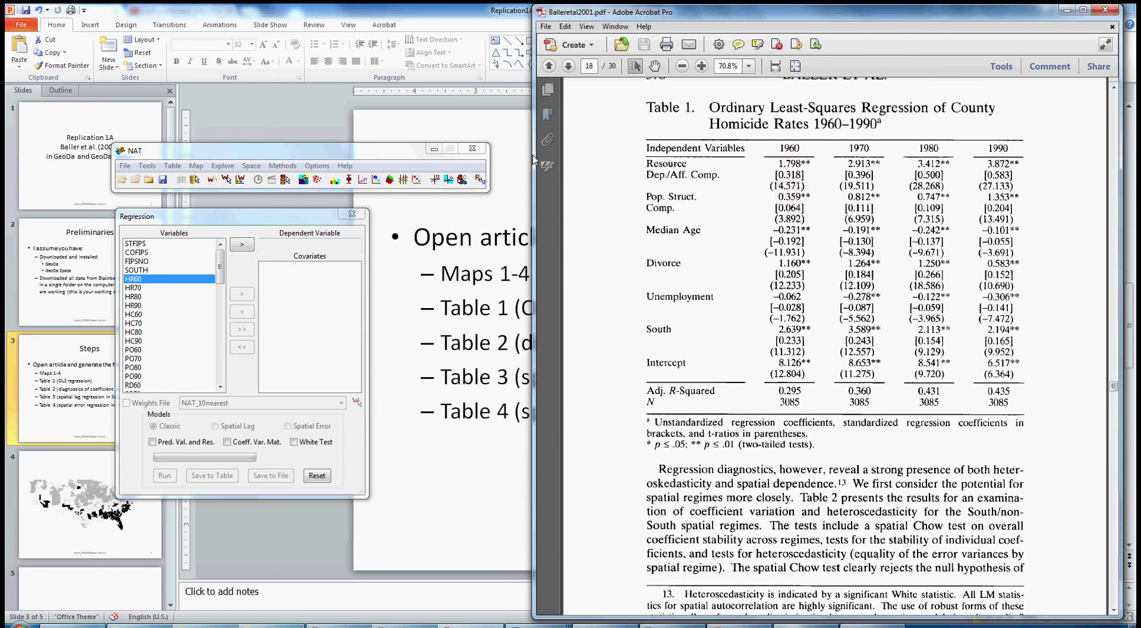
Step: Set HR60 as the dependent variable and add RD60, PS60 and MA60 as covariates
left_click_drag(264, 217, 301, 212)
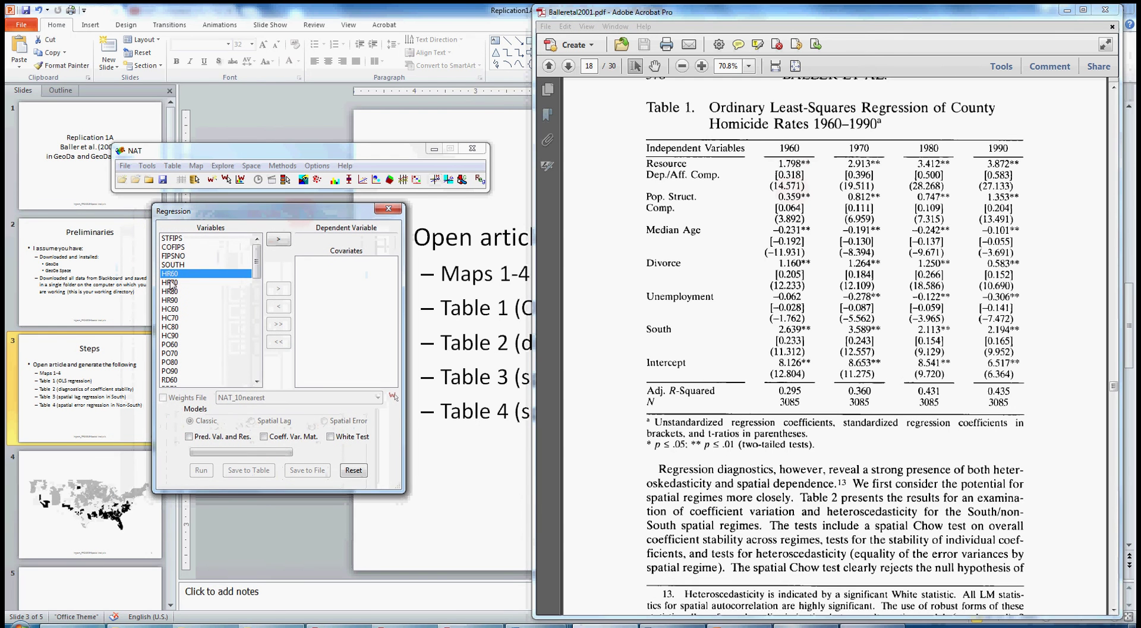
left_click(281, 241)
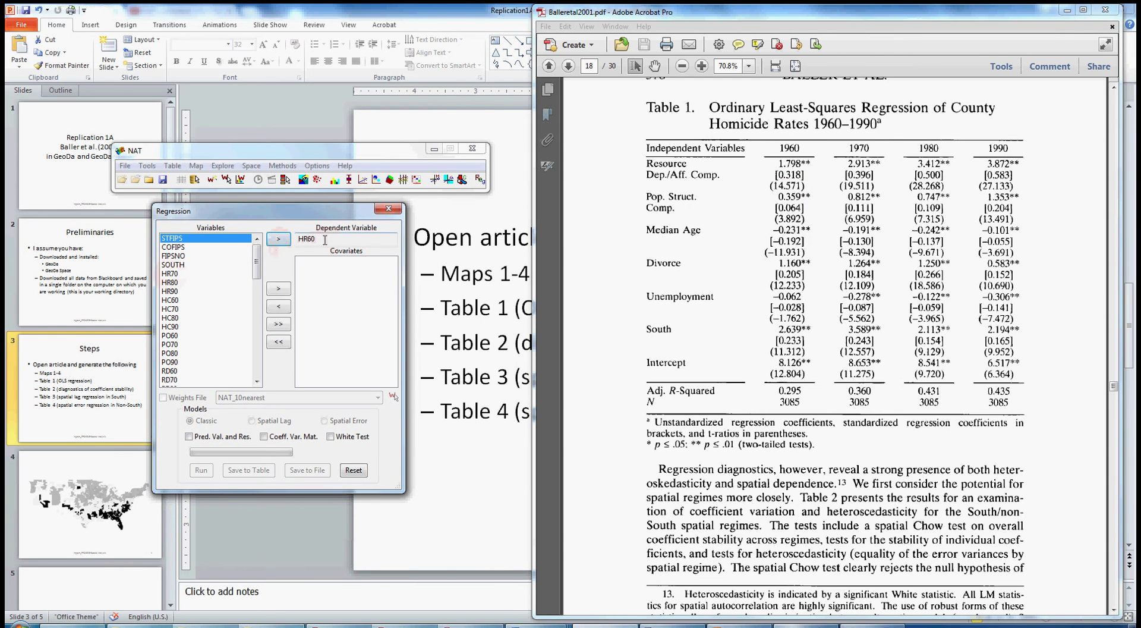
left_click(182, 372)
left_click(278, 289)
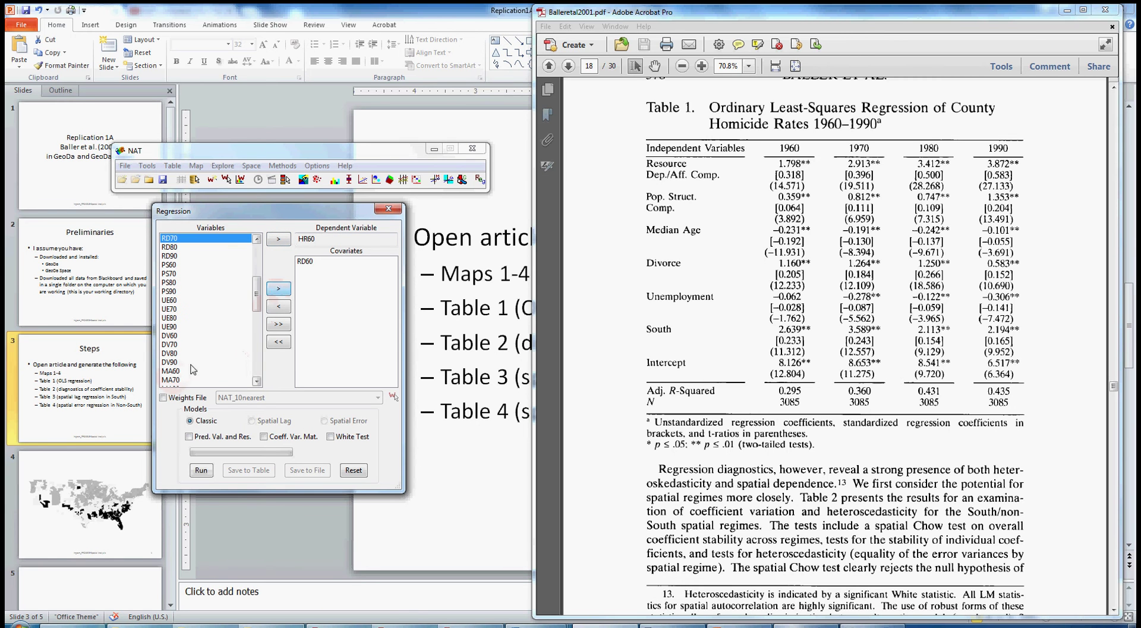
left_click(169, 265)
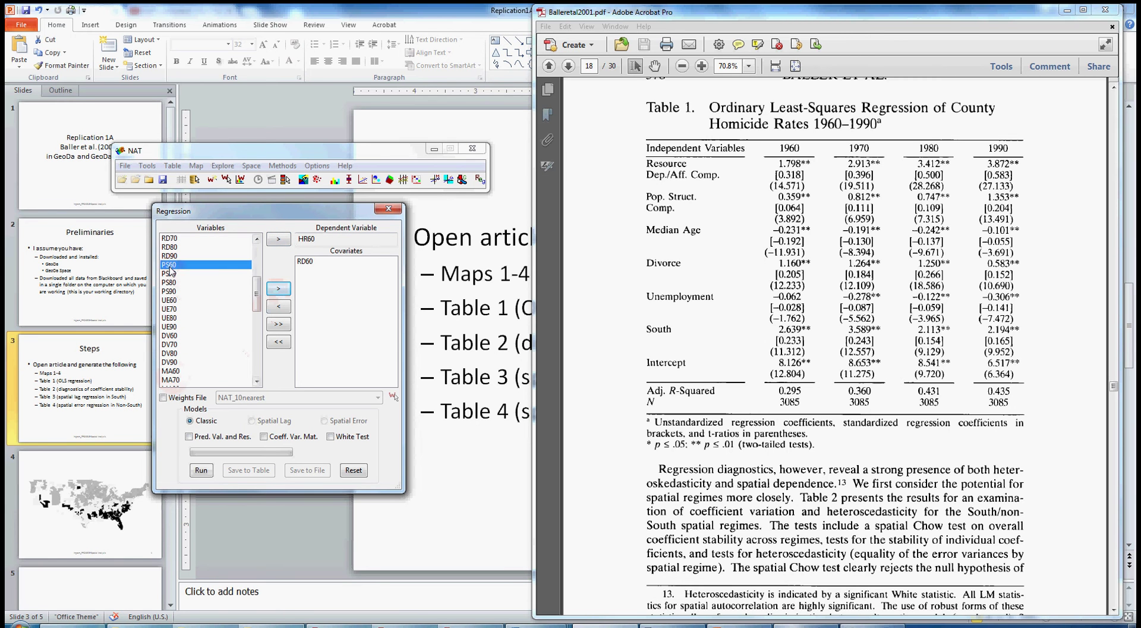
left_click(278, 289)
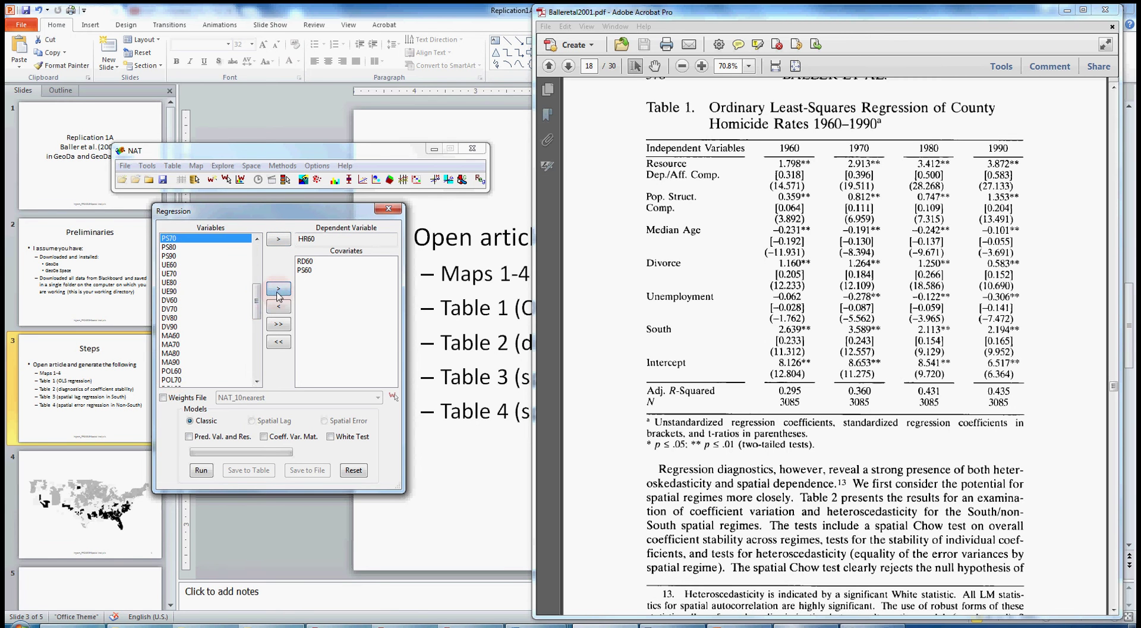
left_click(170, 336)
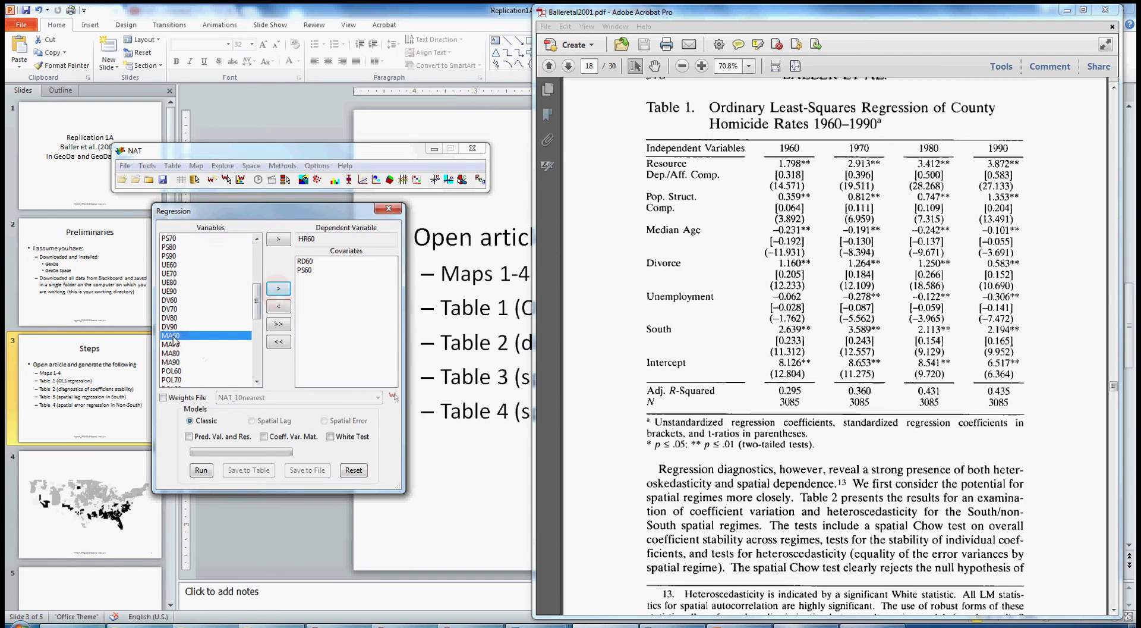
left_click(278, 288)
Step: Add DV60, UE60 and SOUTH as the remaining covariates, placing the dialog beside the article
left_click(257, 284)
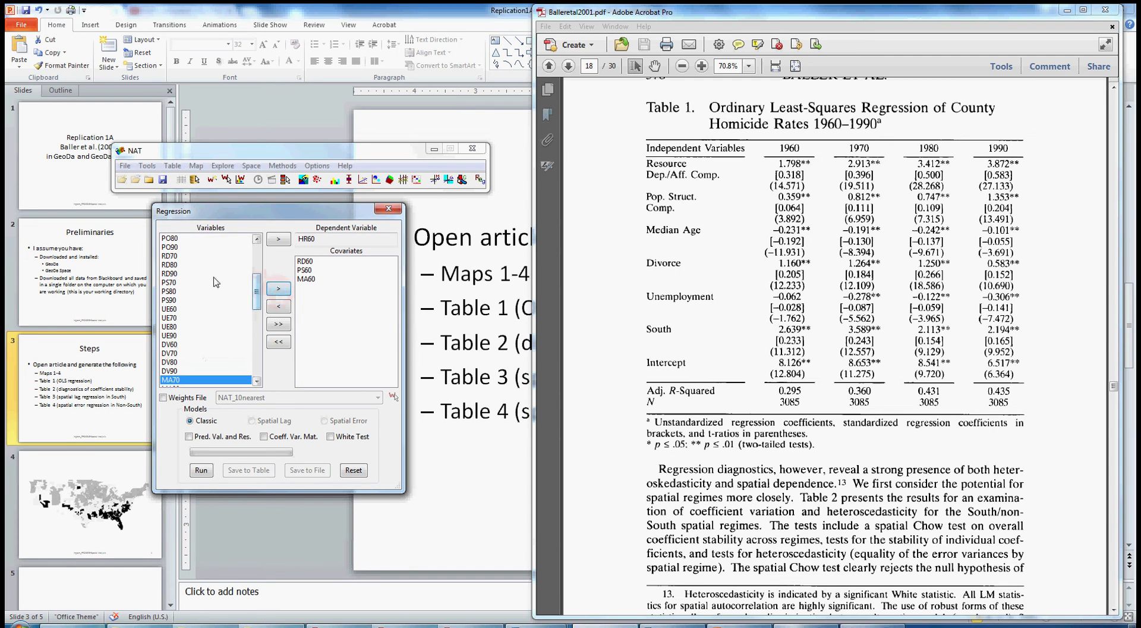
left_click(170, 344)
left_click(278, 288)
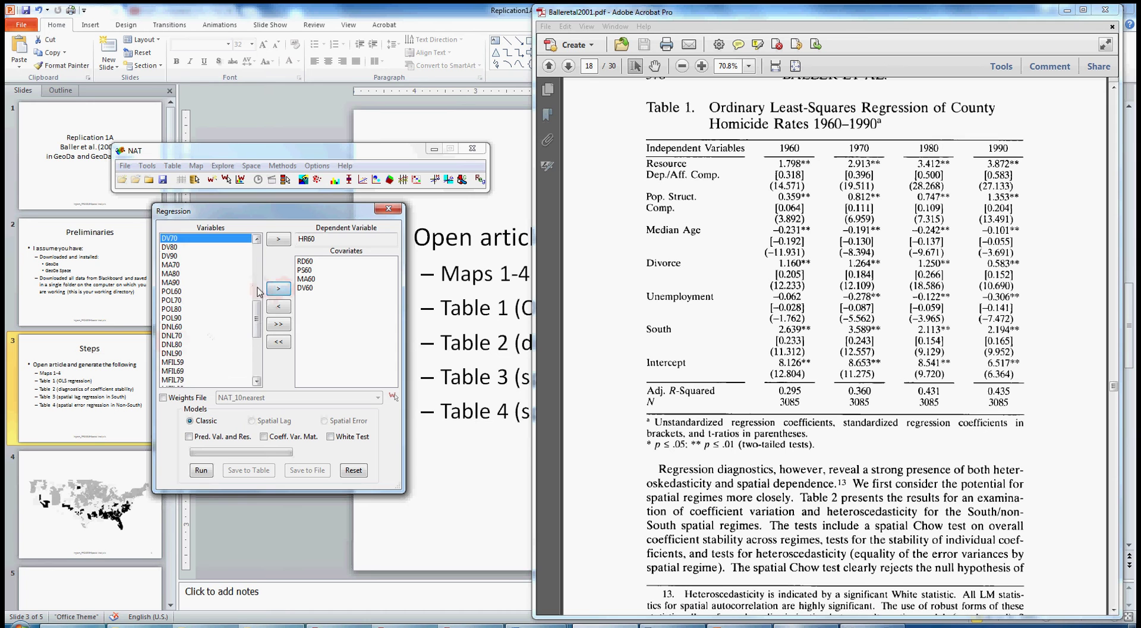
left_click(257, 284)
left_click(177, 345)
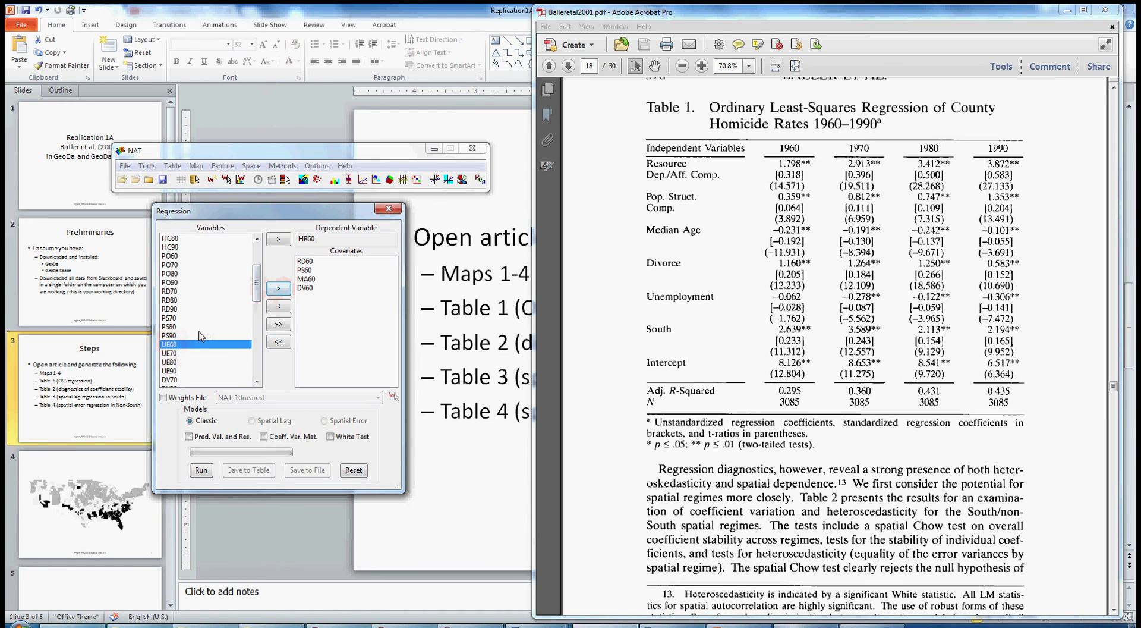
left_click(279, 290)
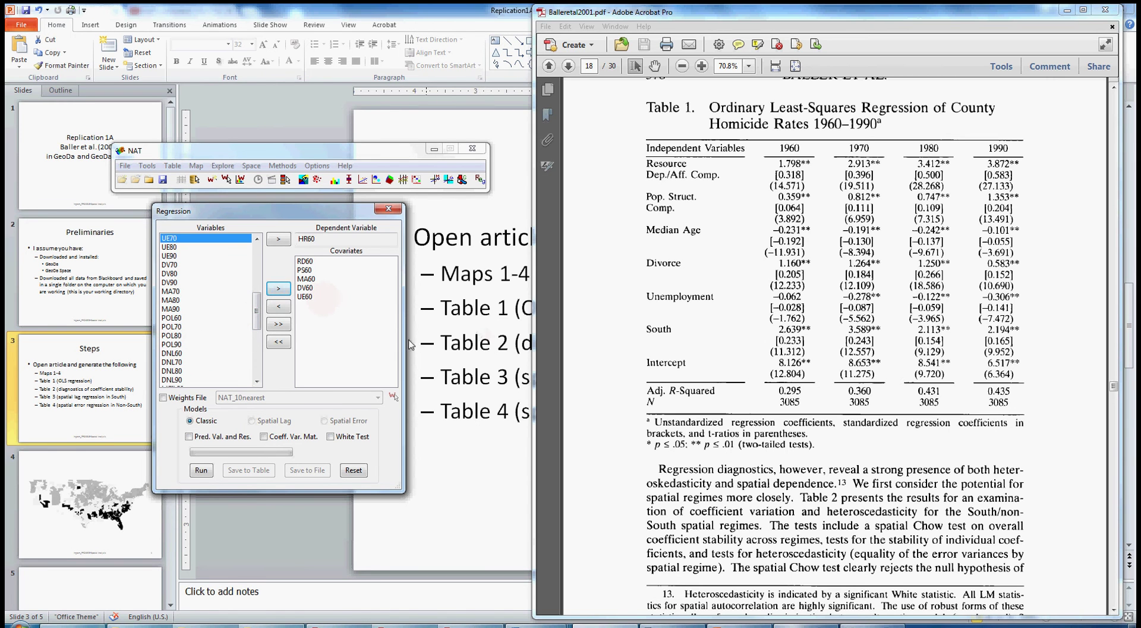
left_click_drag(257, 310, 260, 262)
left_click(176, 265)
left_click(278, 288)
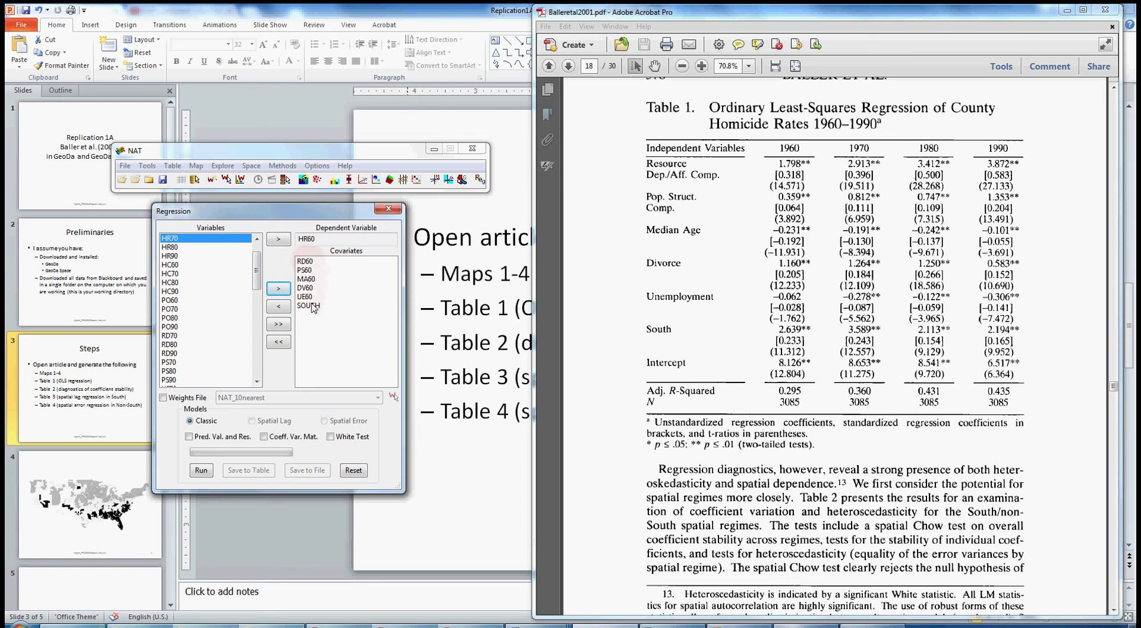
left_click_drag(304, 219, 534, 143)
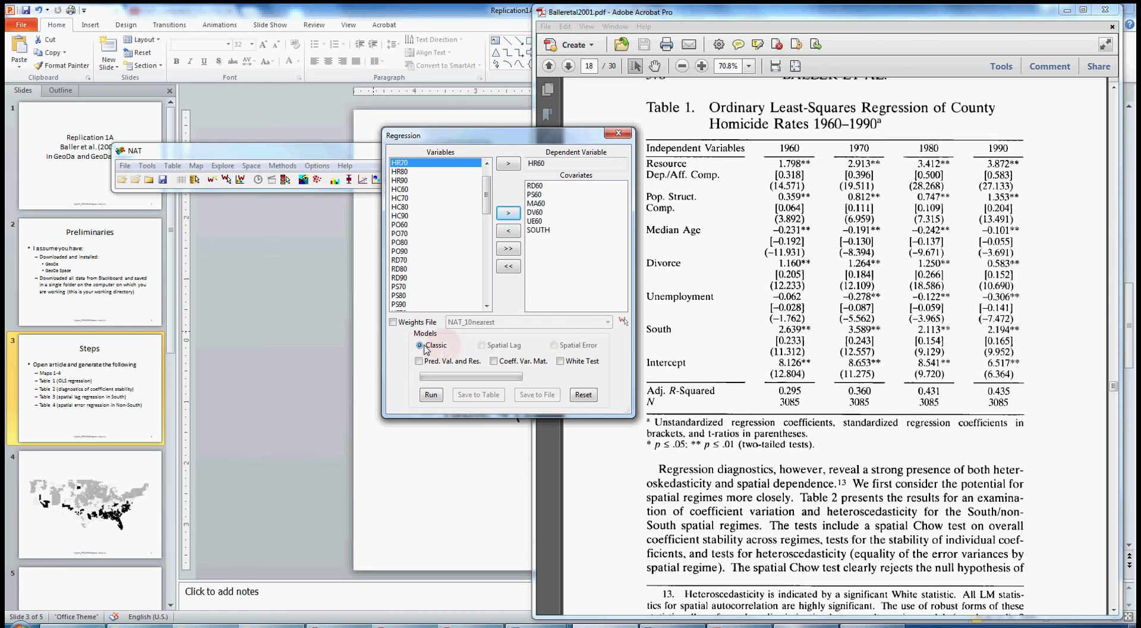
Step: Run the OLS regression and position its report beside Table 1 in the article
left_click(431, 394)
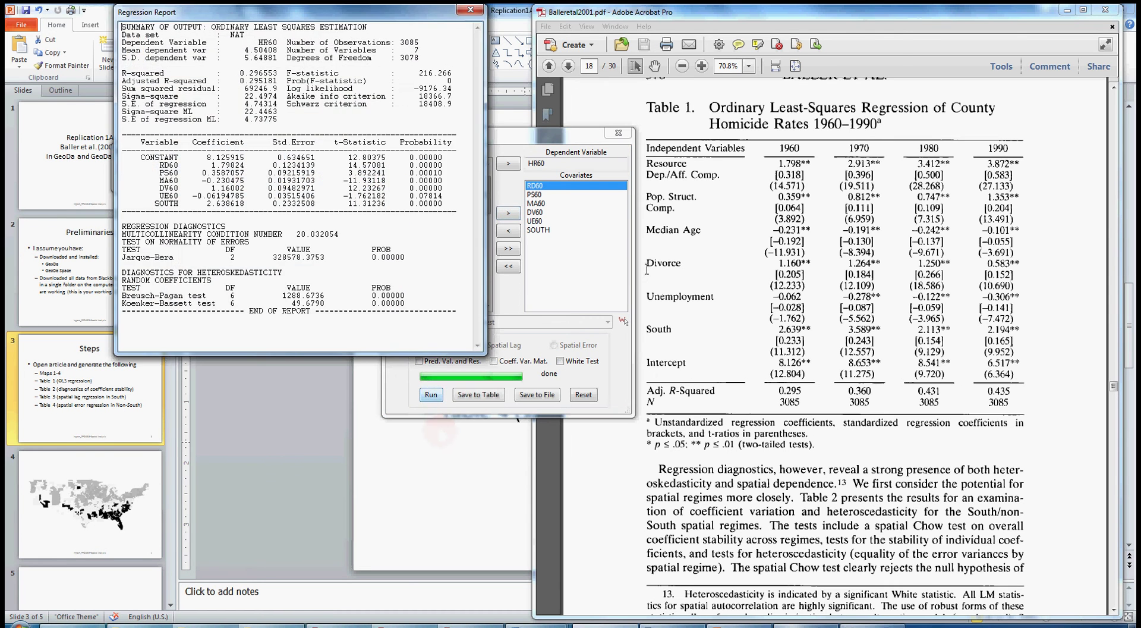
left_click_drag(317, 48, 305, 110)
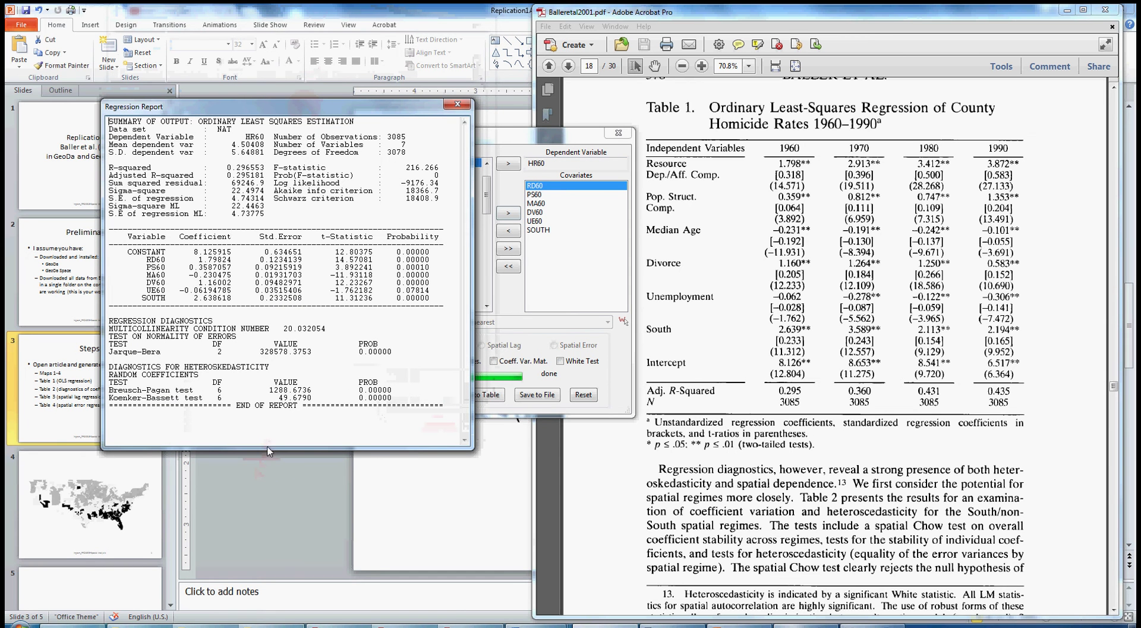
left_click_drag(513, 138, 257, 158)
left_click(276, 108)
left_click_drag(324, 109, 436, 110)
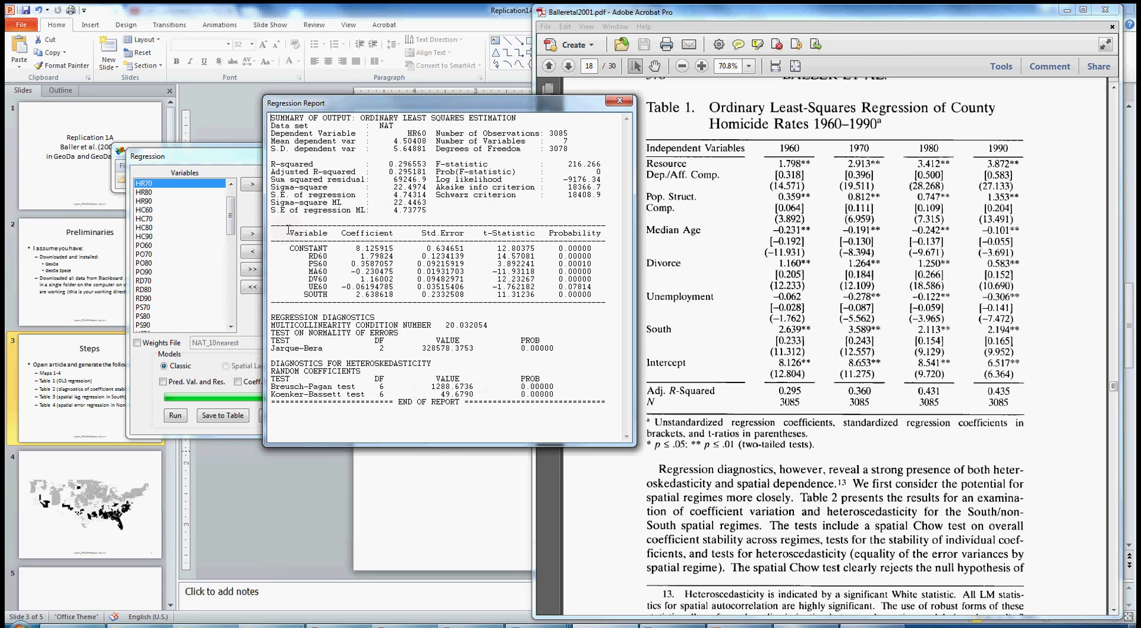
left_click_drag(272, 233, 602, 295)
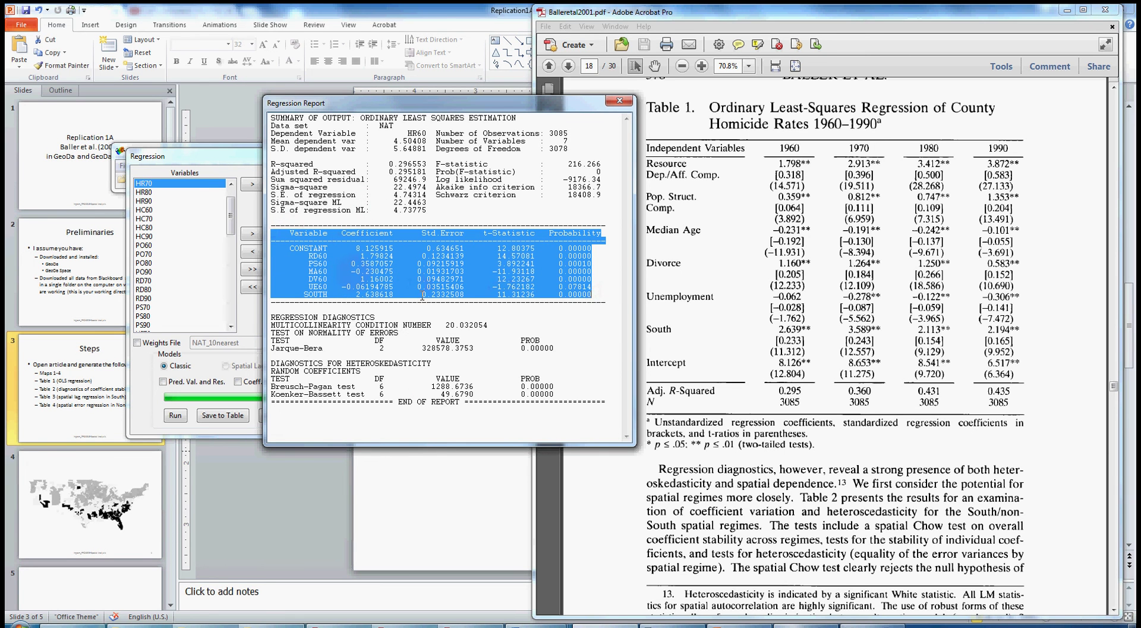
left_click(312, 248)
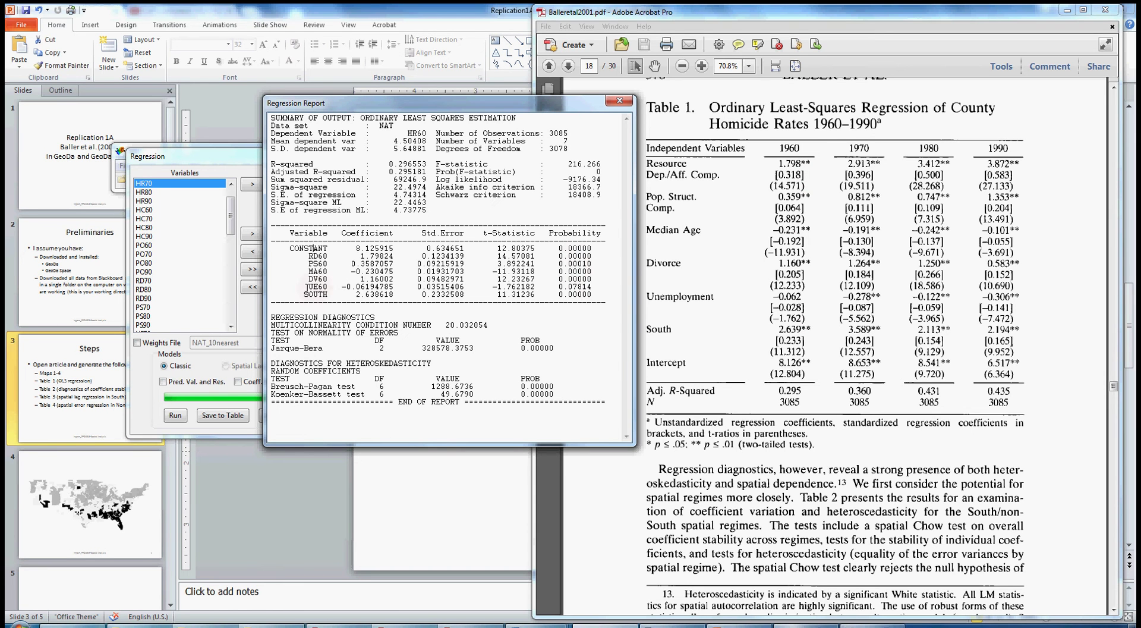
left_click_drag(309, 287, 576, 287)
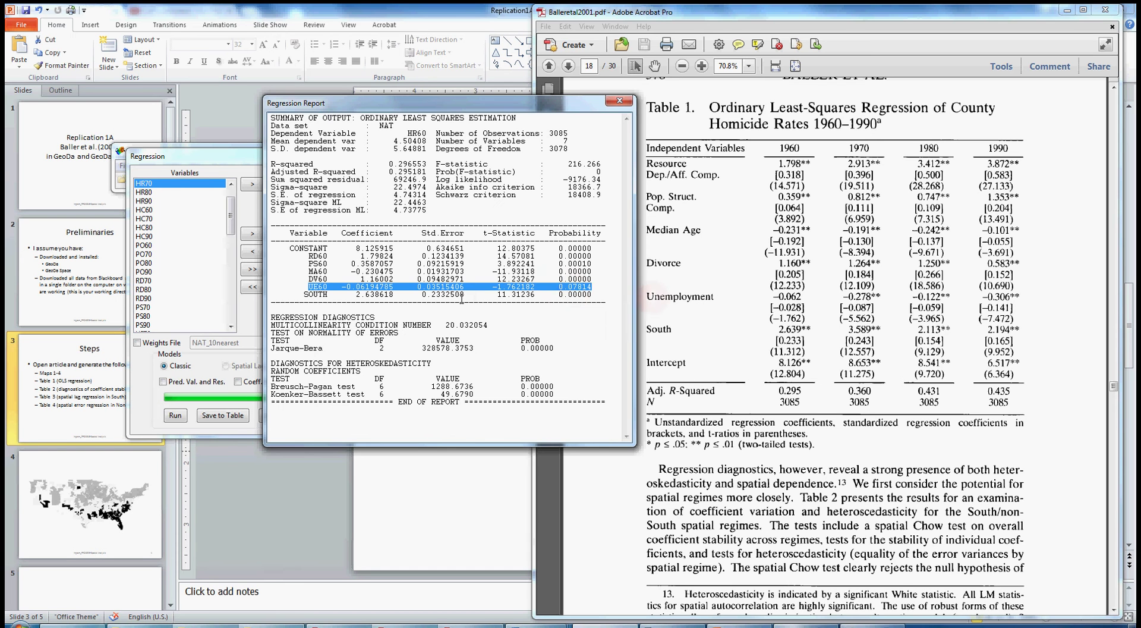
left_click(374, 263)
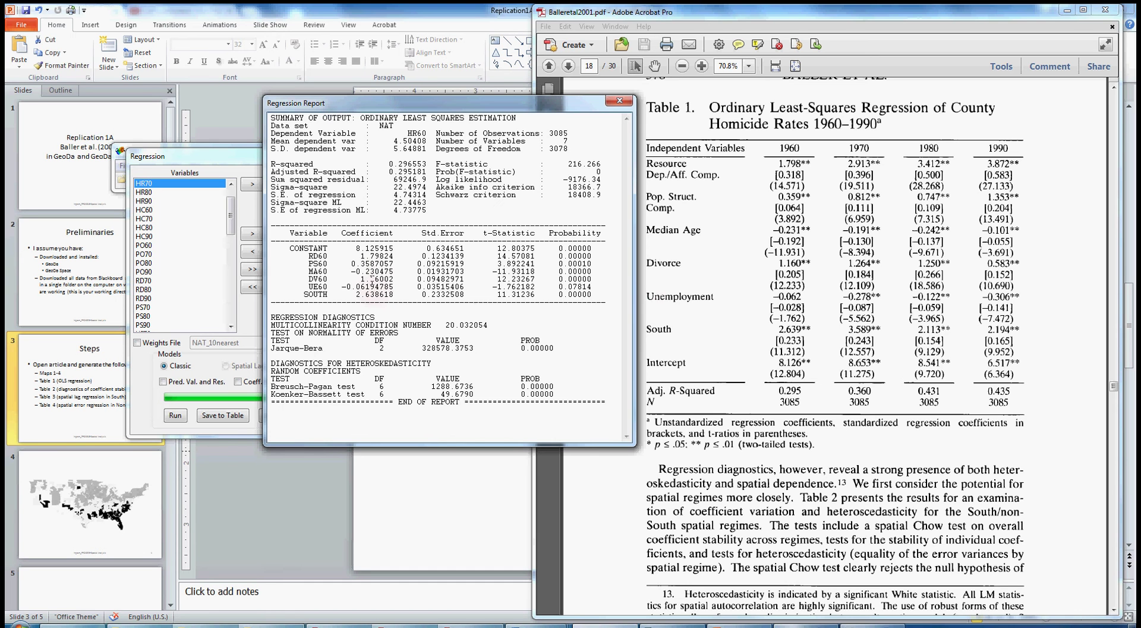
Step: Highlight RD60 (1.798) and PS60 (0.359) coefficients in both the report and Table 1's 1960 column
left_click_drag(307, 256, 391, 256)
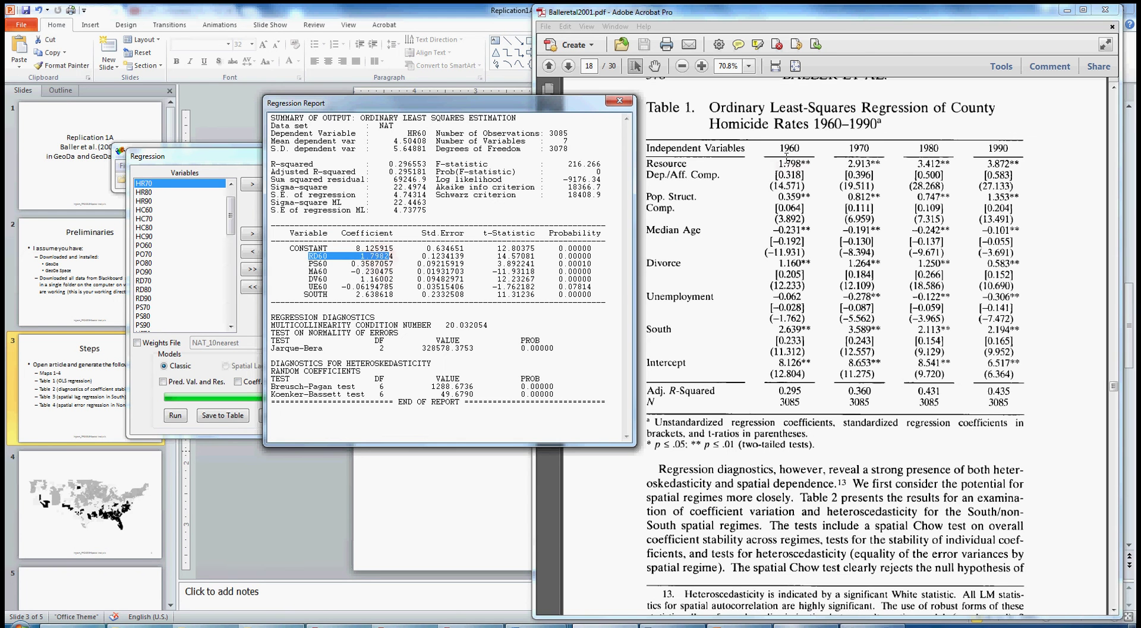
left_click_drag(779, 161, 804, 163)
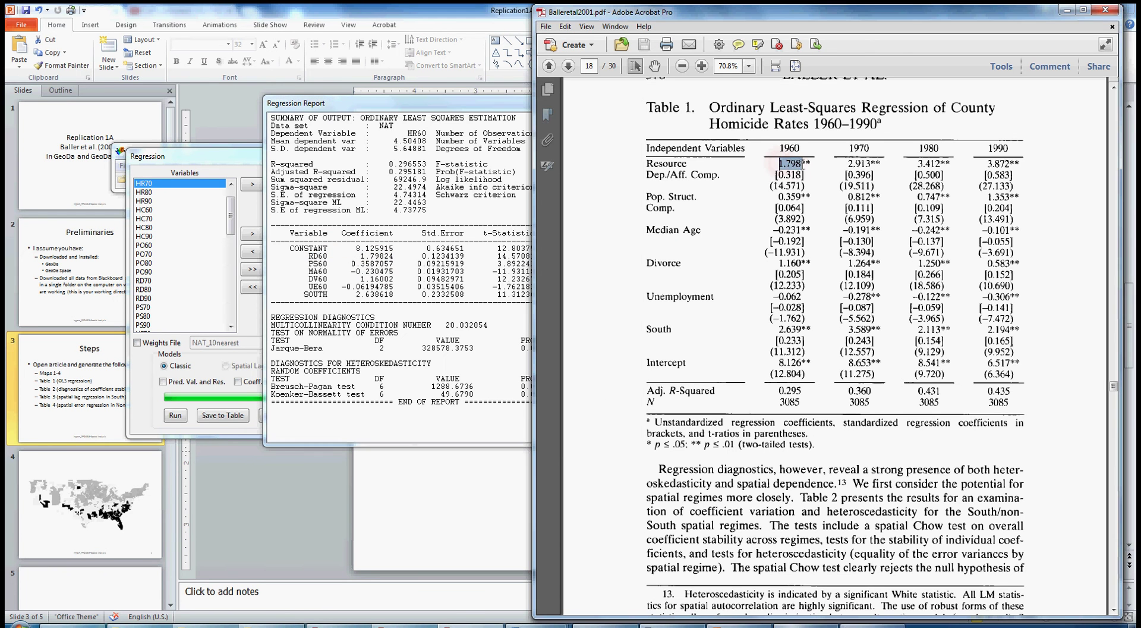
left_click(331, 271)
left_click_drag(349, 264, 380, 263)
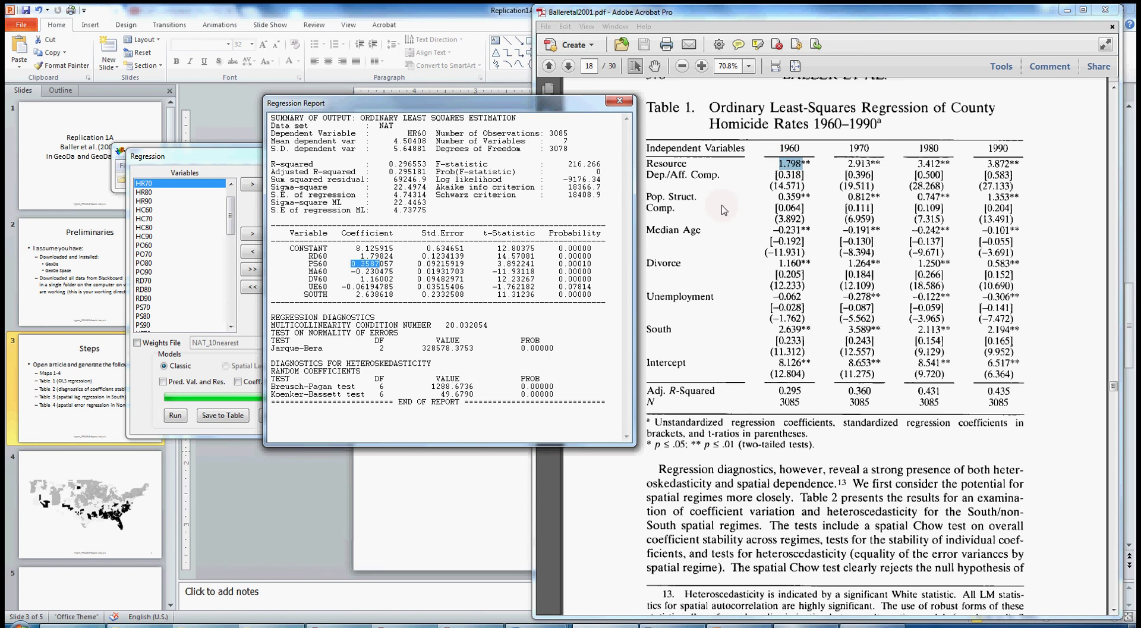
left_click_drag(778, 196, 803, 196)
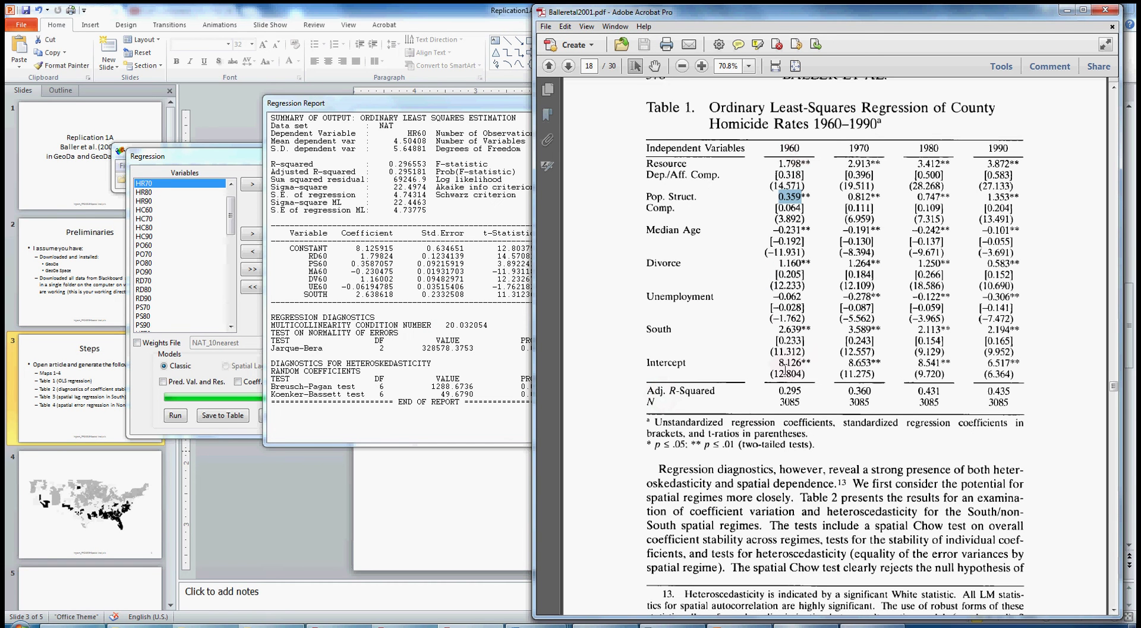
left_click_drag(350, 263, 378, 263)
left_click_drag(321, 103, 203, 103)
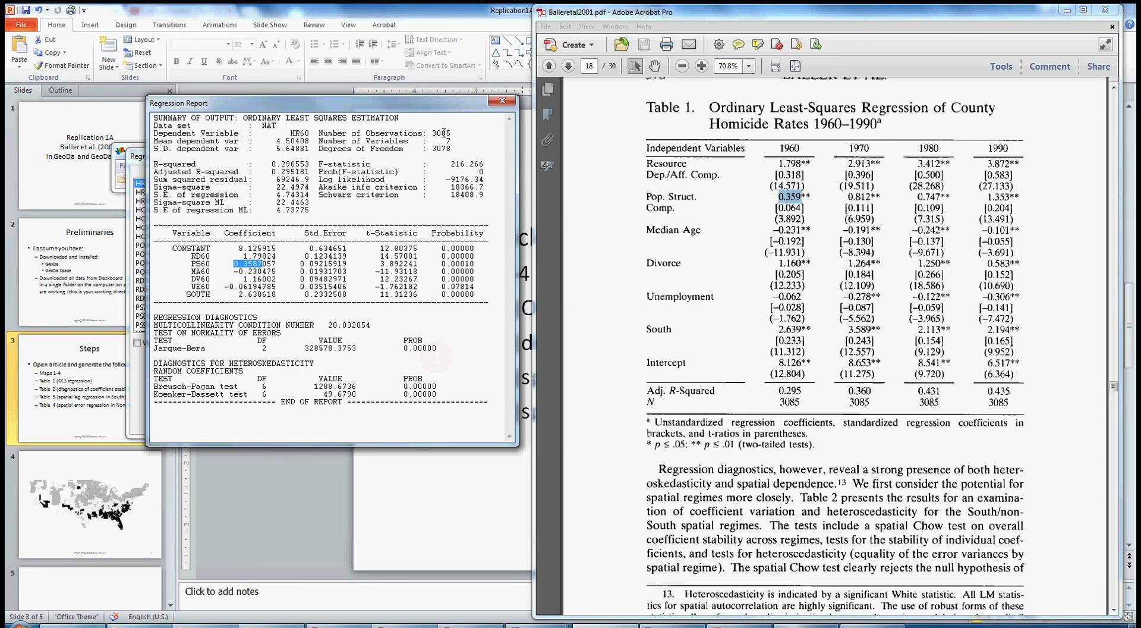
Step: Close the regression report and move the Regression dialog to uncover the NAT window
left_click(502, 100)
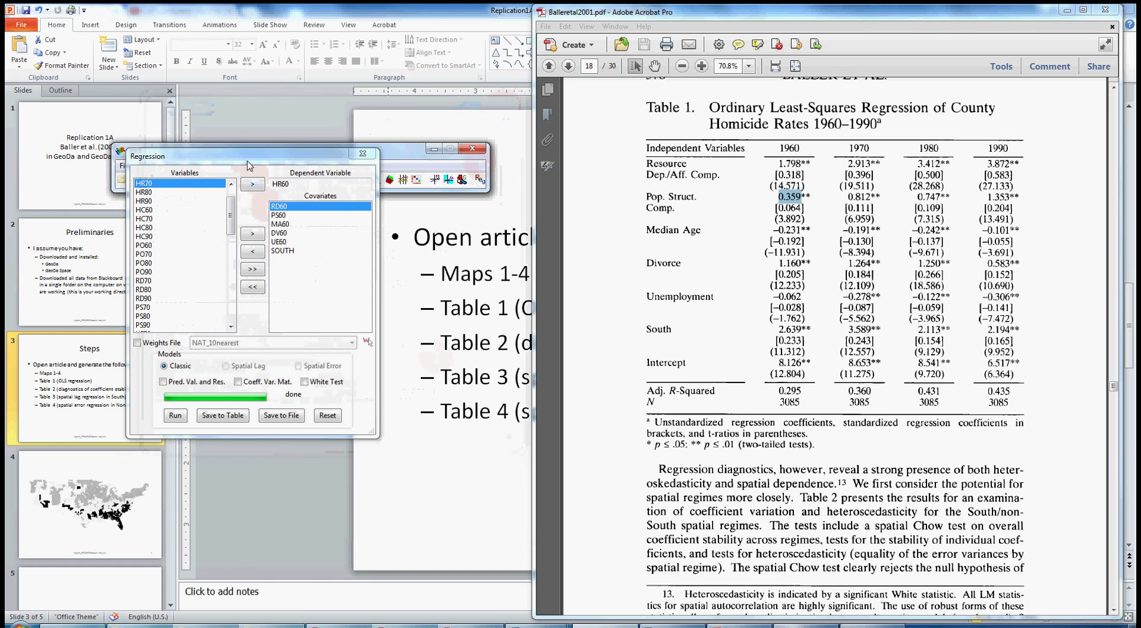
left_click_drag(248, 161, 296, 224)
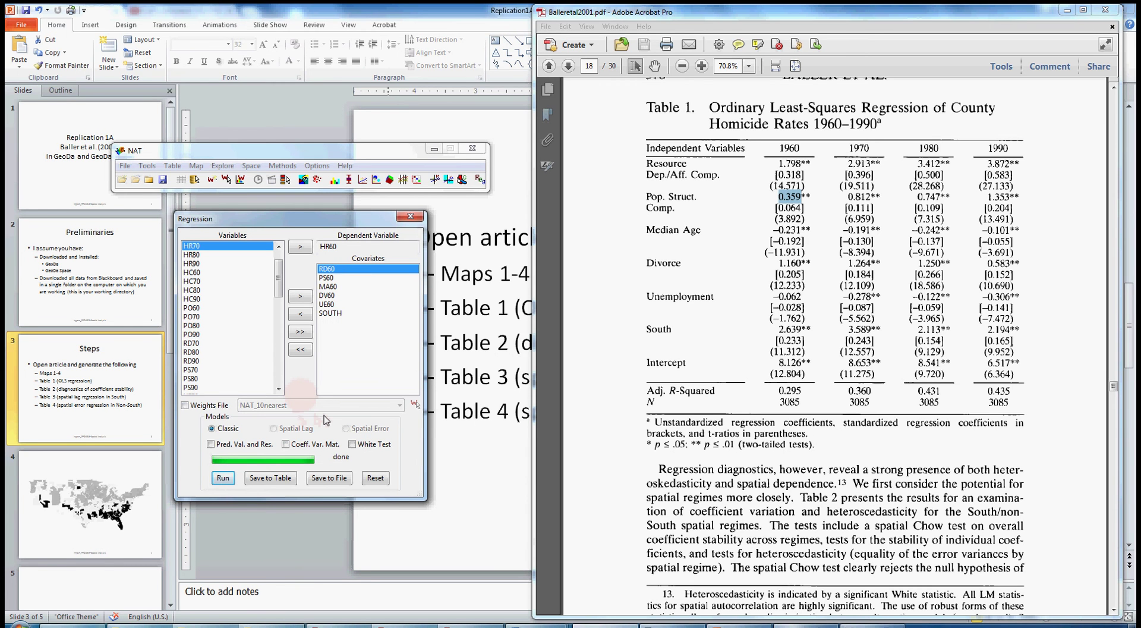
left_click(866, 480)
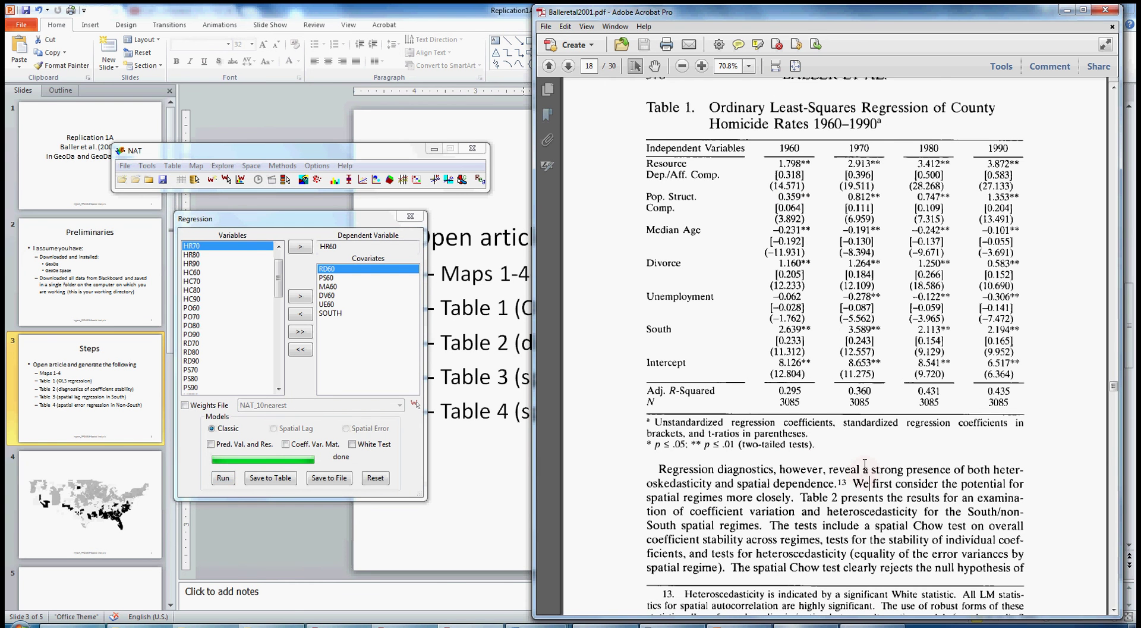
Step: Scroll the article from Table 1 down to Table 2 at the top of page 19
scroll(865, 464, "down", 1)
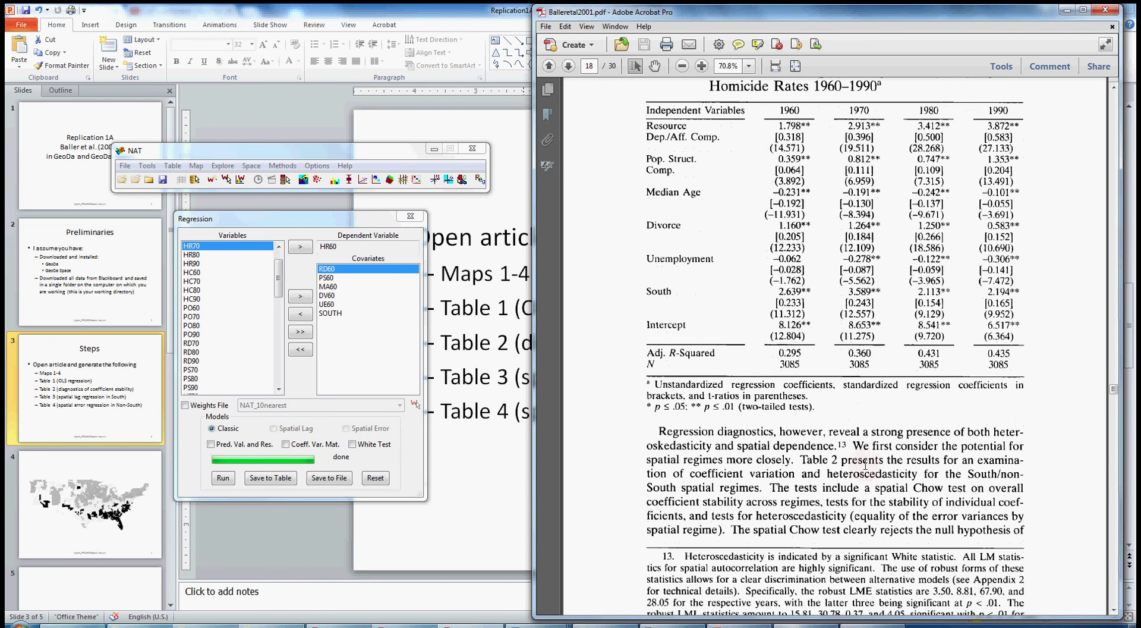
scroll(866, 464, "down", 10)
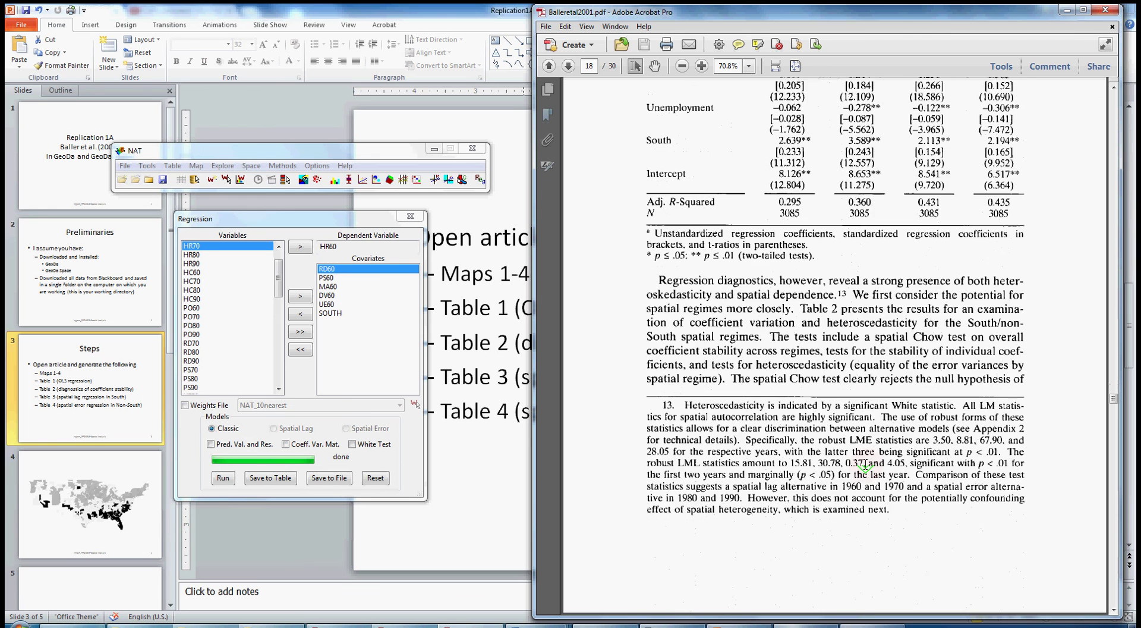
scroll(866, 466, "down", 3)
scroll(866, 464, "up", 3)
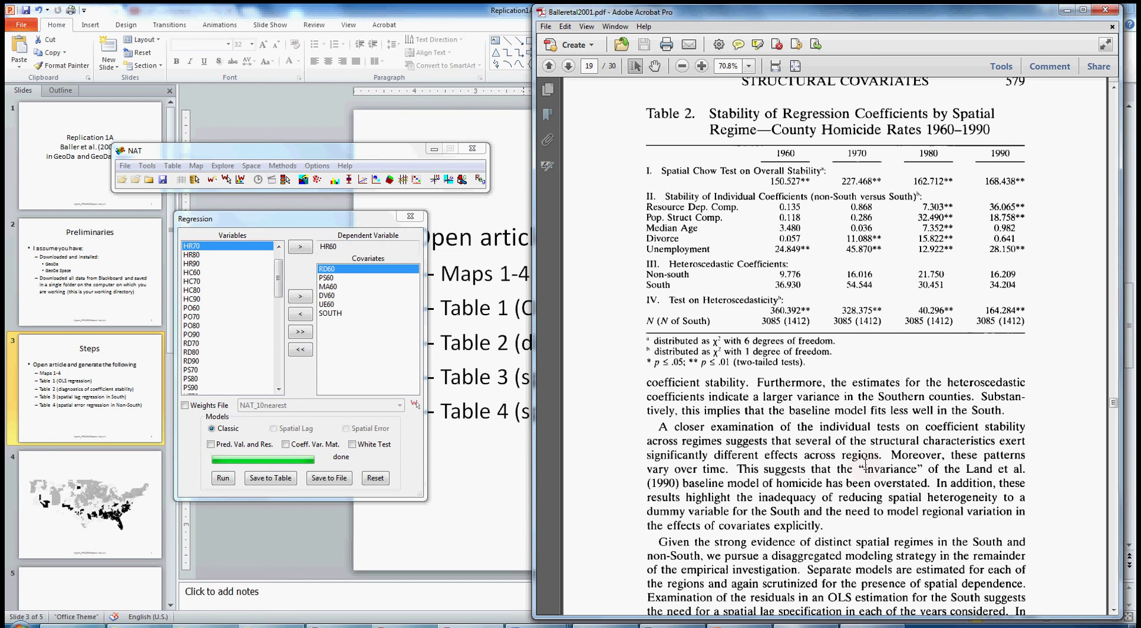
key("super+space")
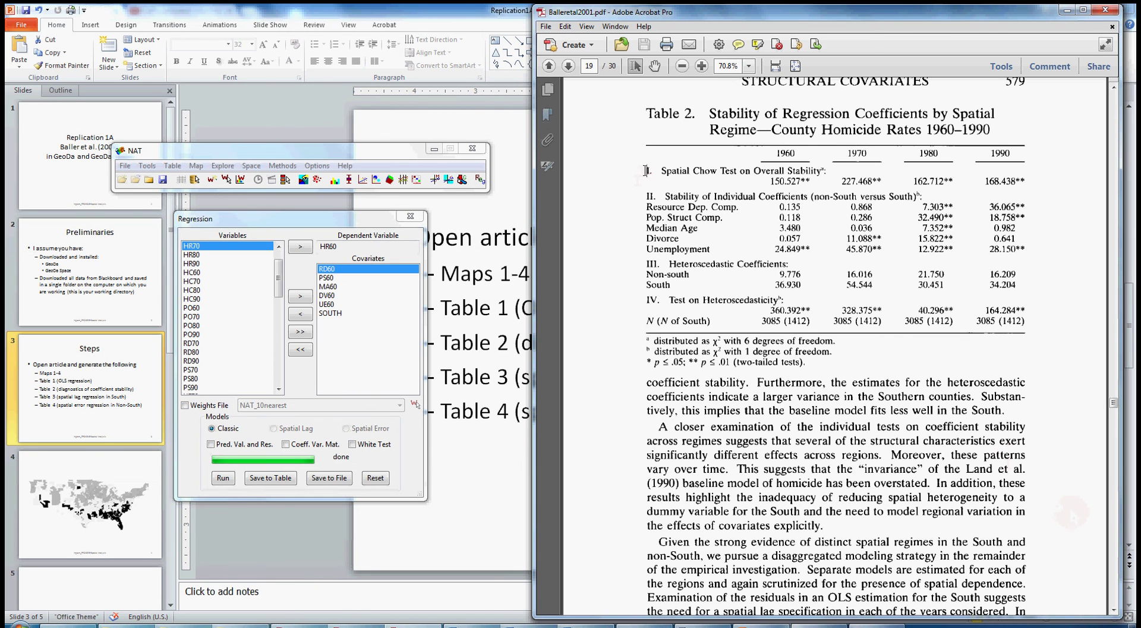
Step: Highlight the phrase 'Spatial Chow Test' in row I of Table 2
left_click_drag(646, 170, 811, 324)
left_click(808, 248)
left_click_drag(1026, 249, 648, 173)
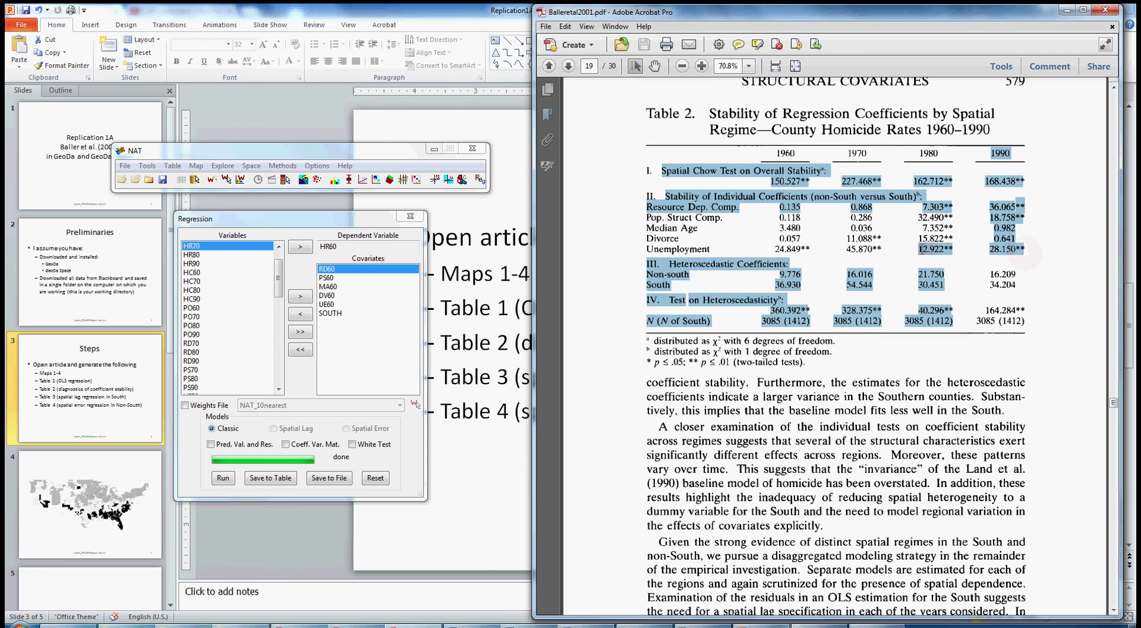
left_click(1025, 262)
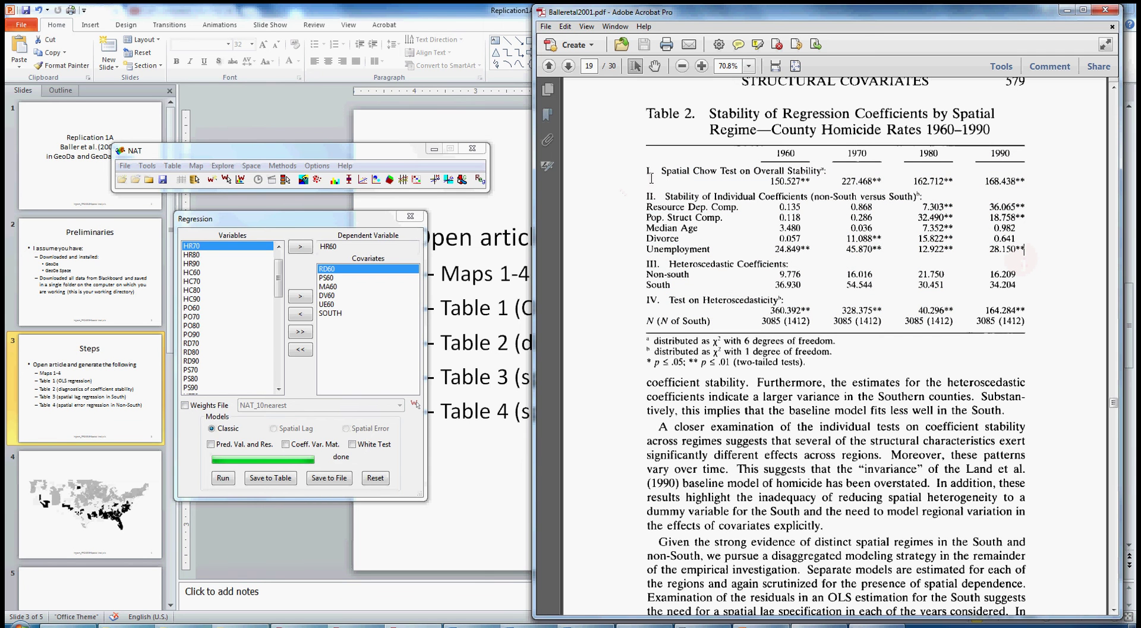
left_click_drag(662, 170, 737, 171)
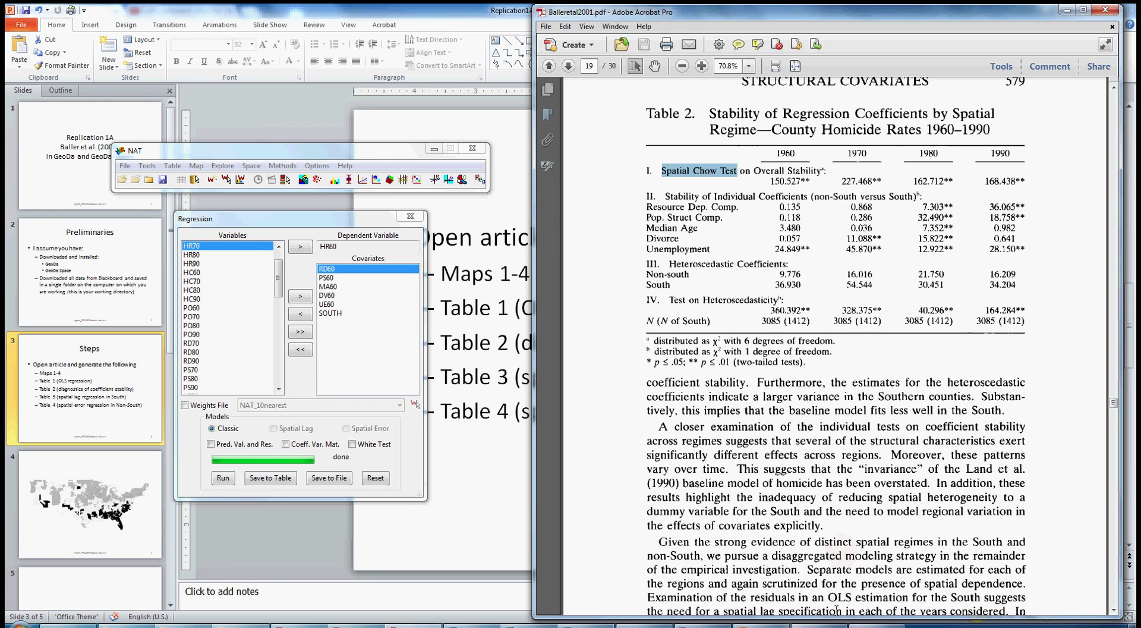
mouse_move(818, 624)
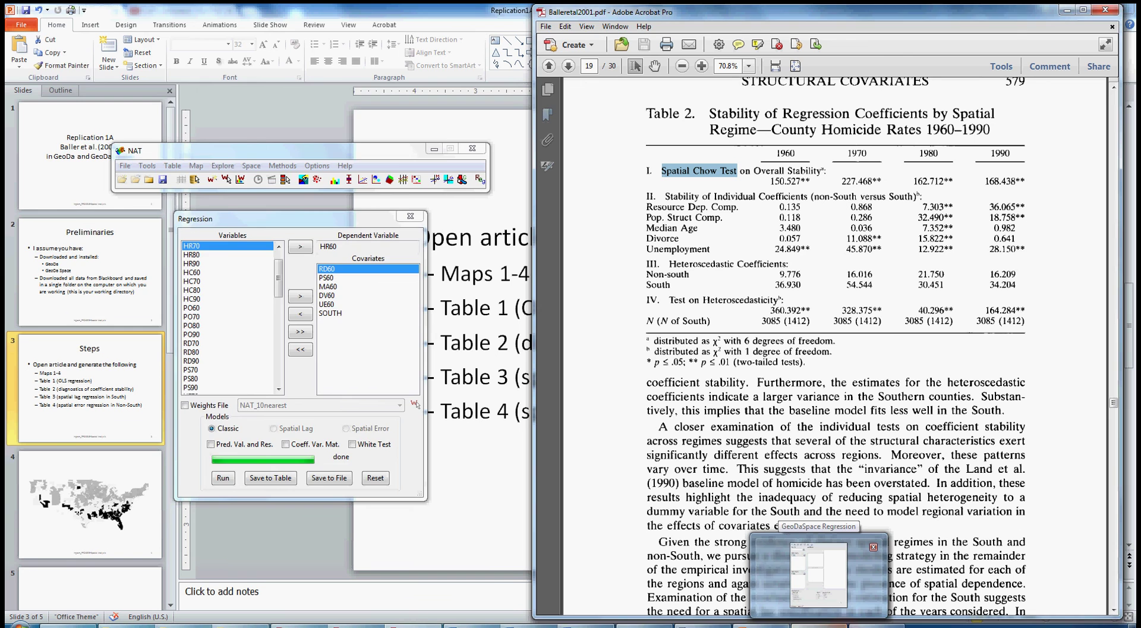
Step: Bring the empty GeoDaSpace Regression window forward and place it beside the PDF
left_click(819, 625)
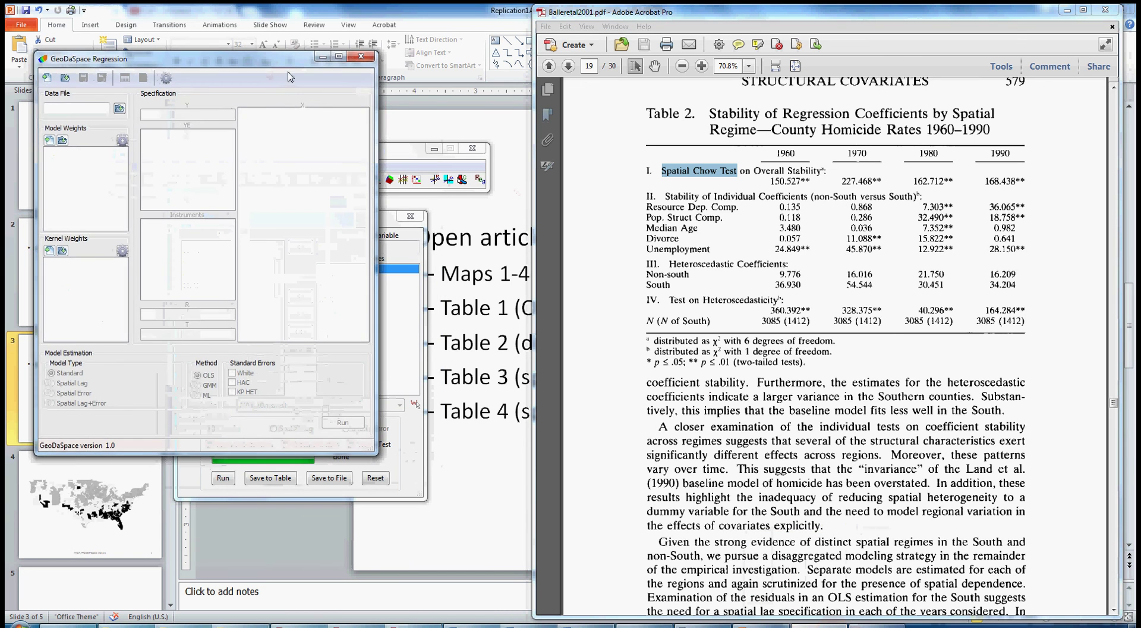
left_click_drag(265, 70, 257, 125)
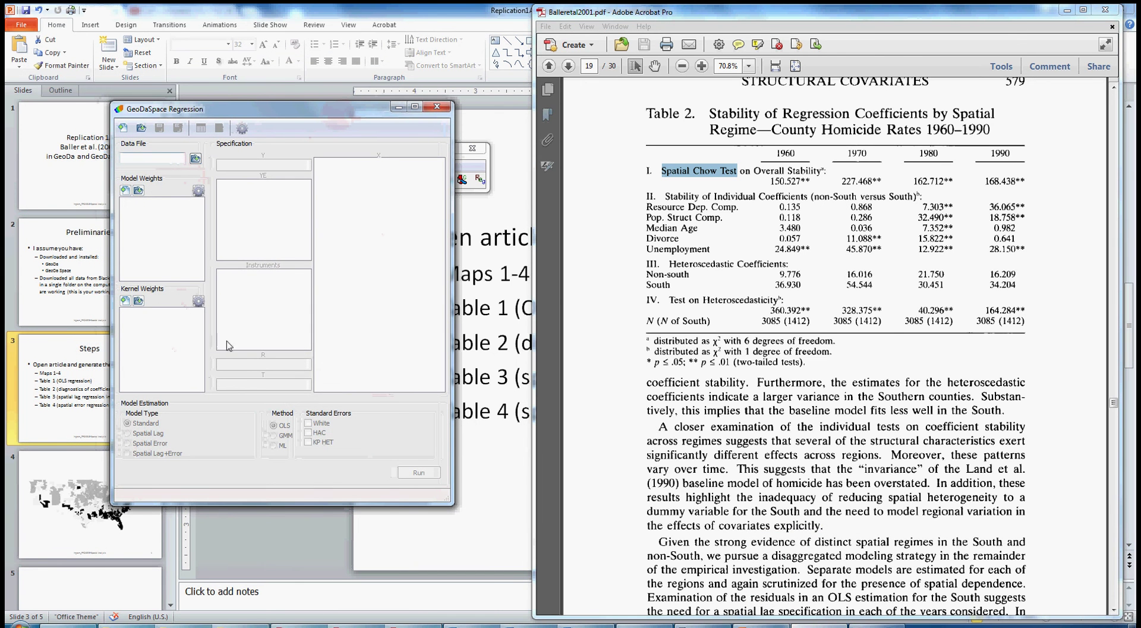
left_click(363, 385)
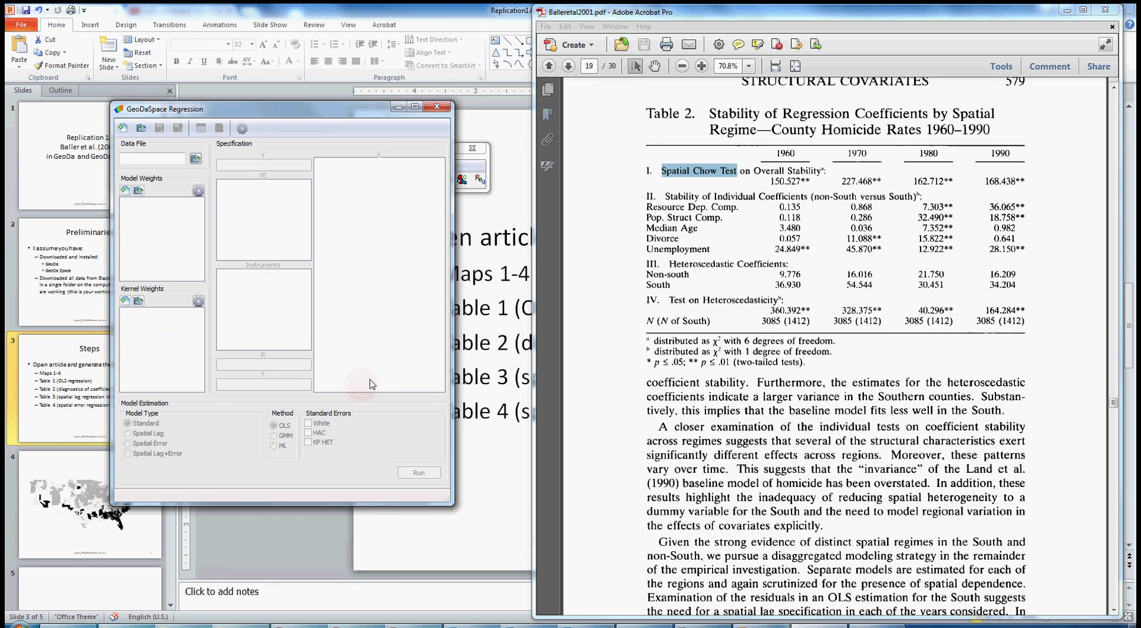
left_click(191, 172)
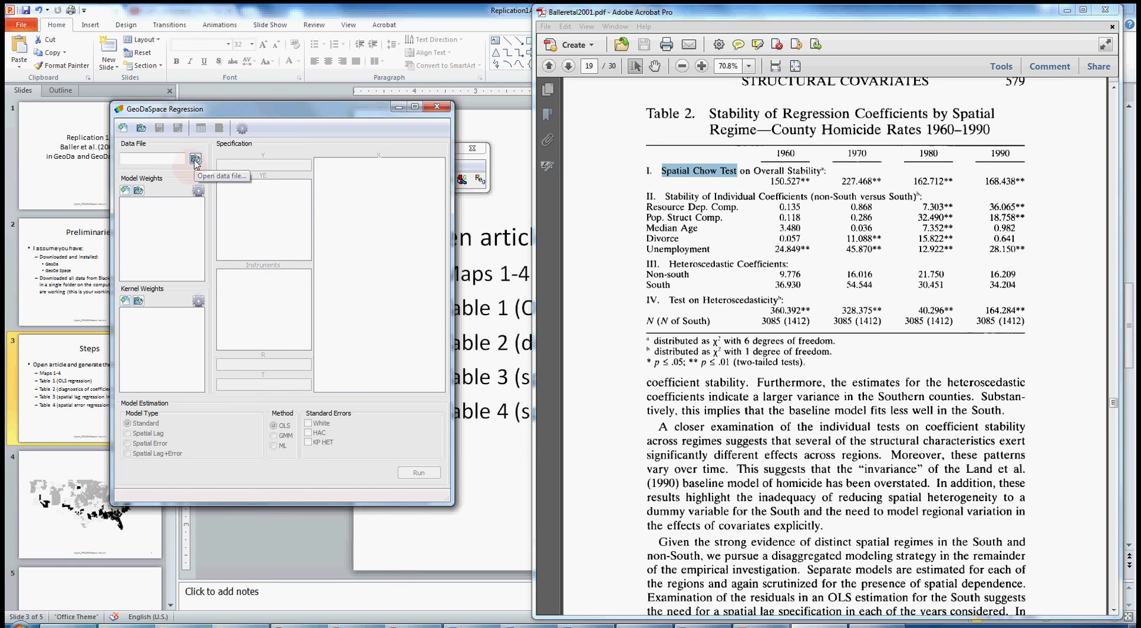
left_click(195, 159)
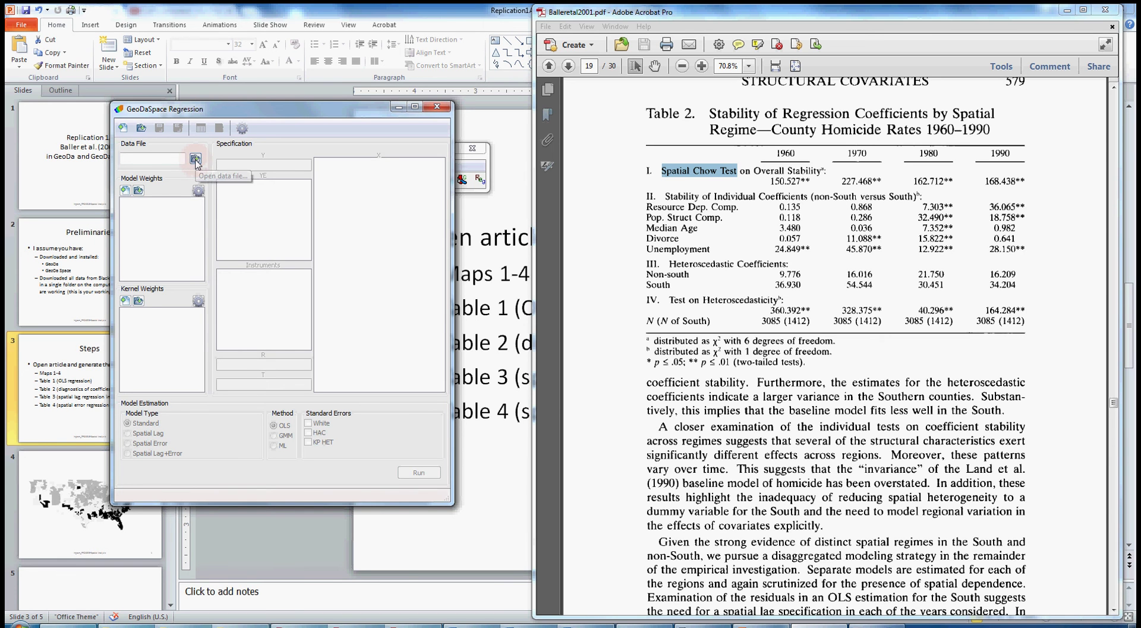
Step: Load NAT.DBF as the GeoDaSpace data file and move the variable list aside
left_click(196, 160)
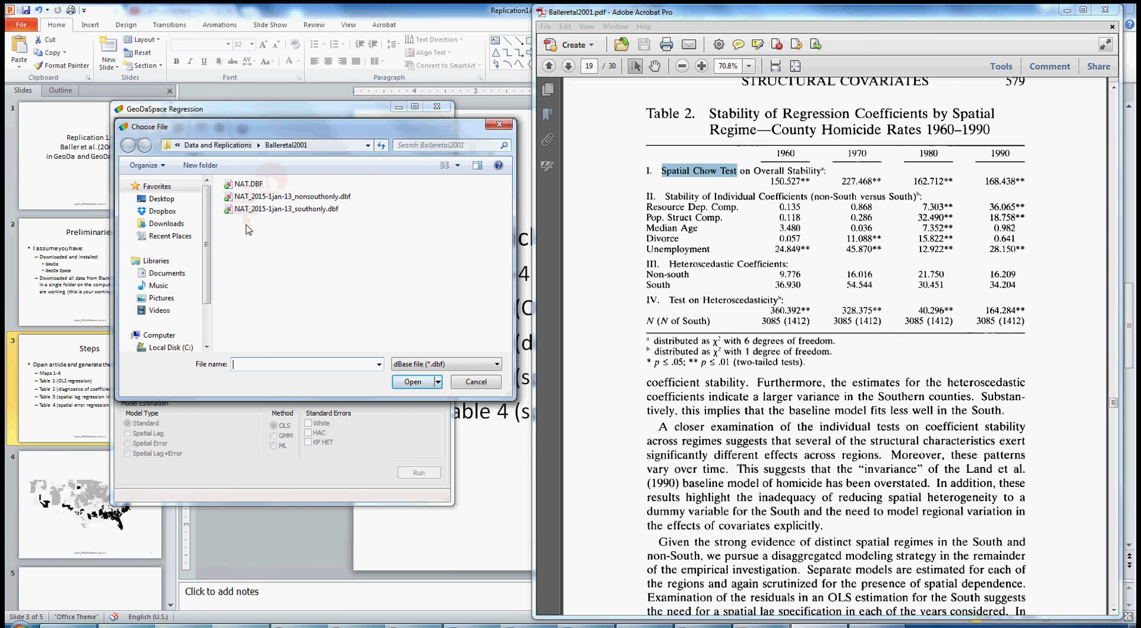
left_click(247, 185)
left_click(413, 383)
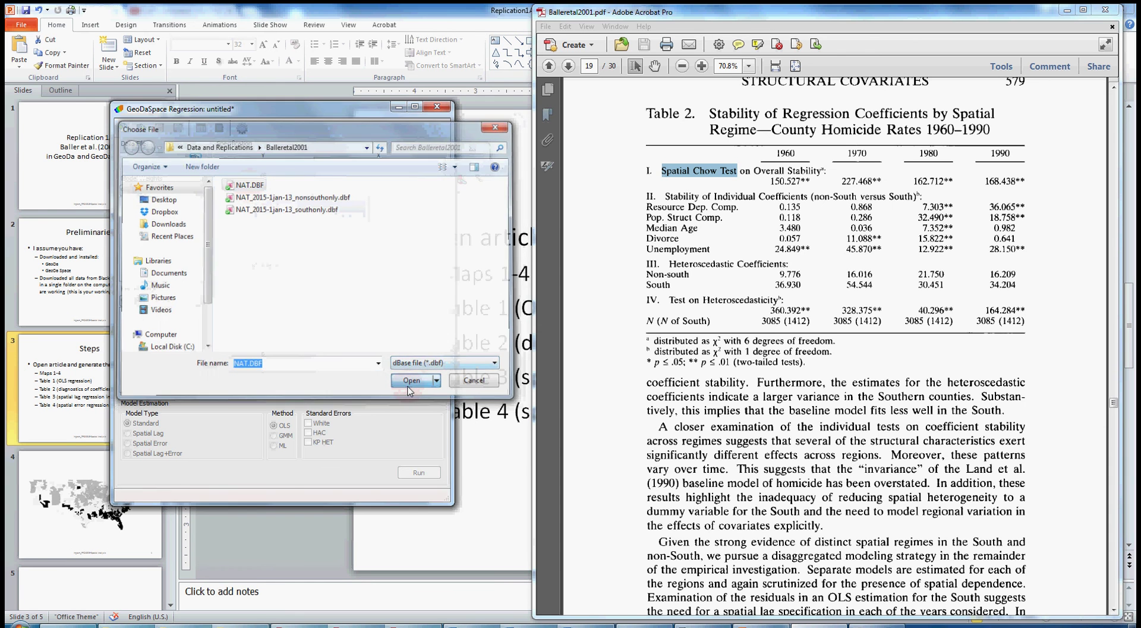
left_click_drag(284, 198, 413, 193)
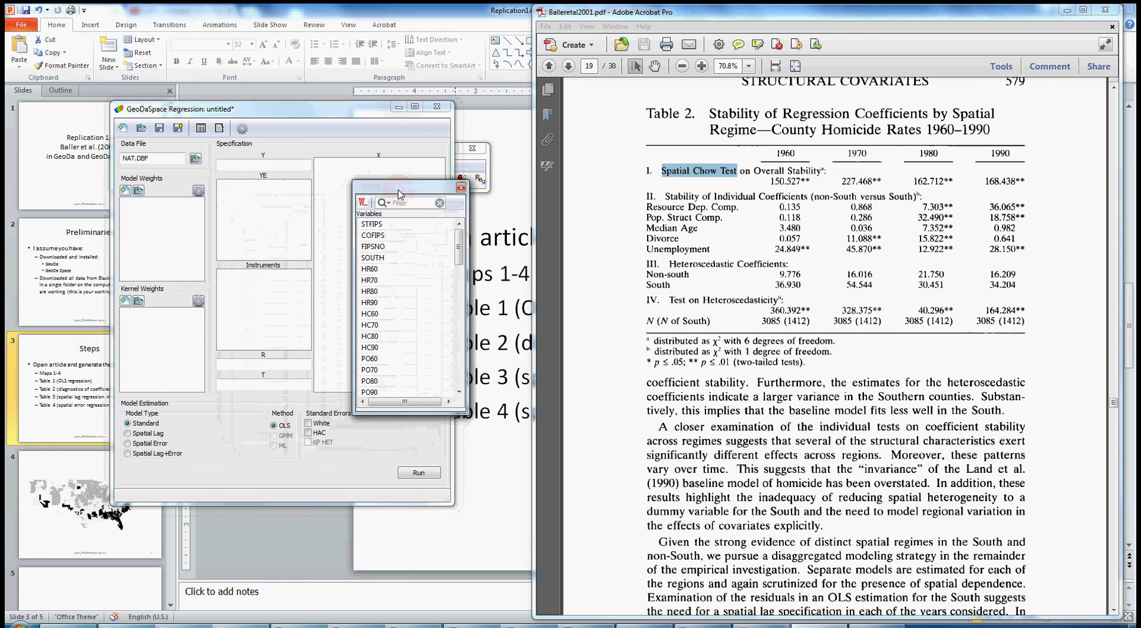
Step: Make HR60 the dependent variable of the regression
left_click_drag(405, 191, 458, 215)
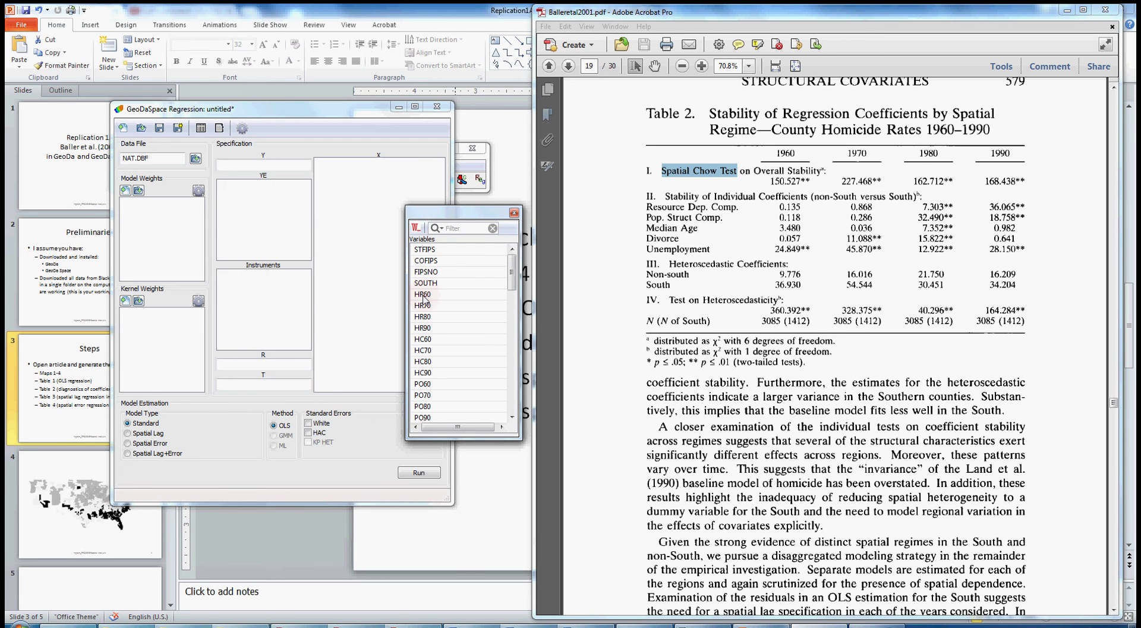
left_click_drag(424, 295, 261, 168)
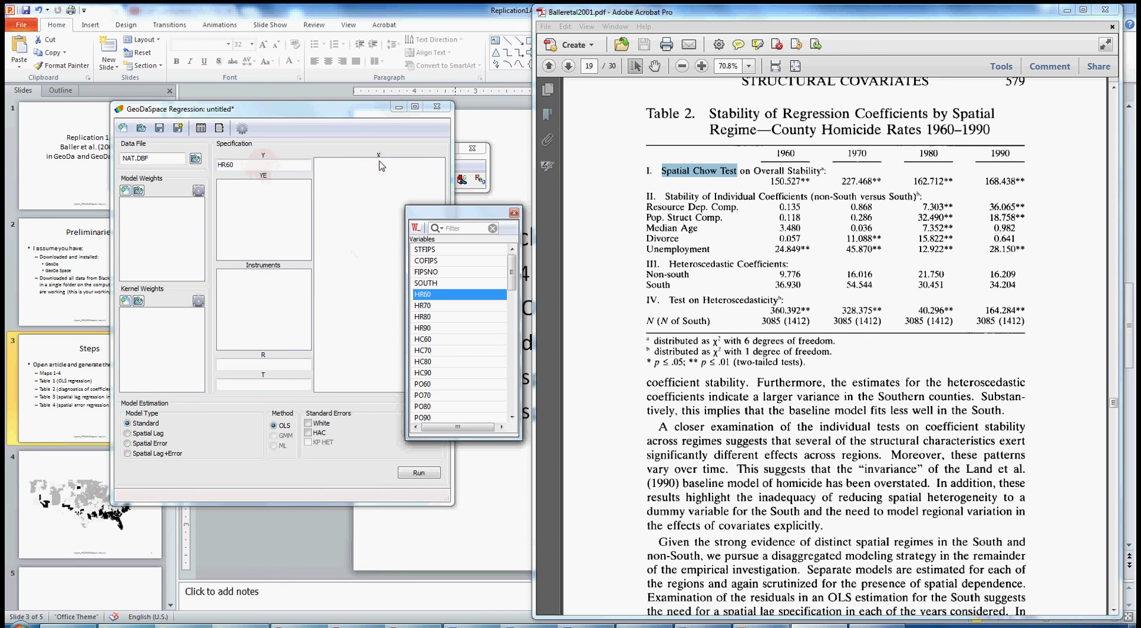
left_click(355, 171)
left_click_drag(512, 285, 512, 306)
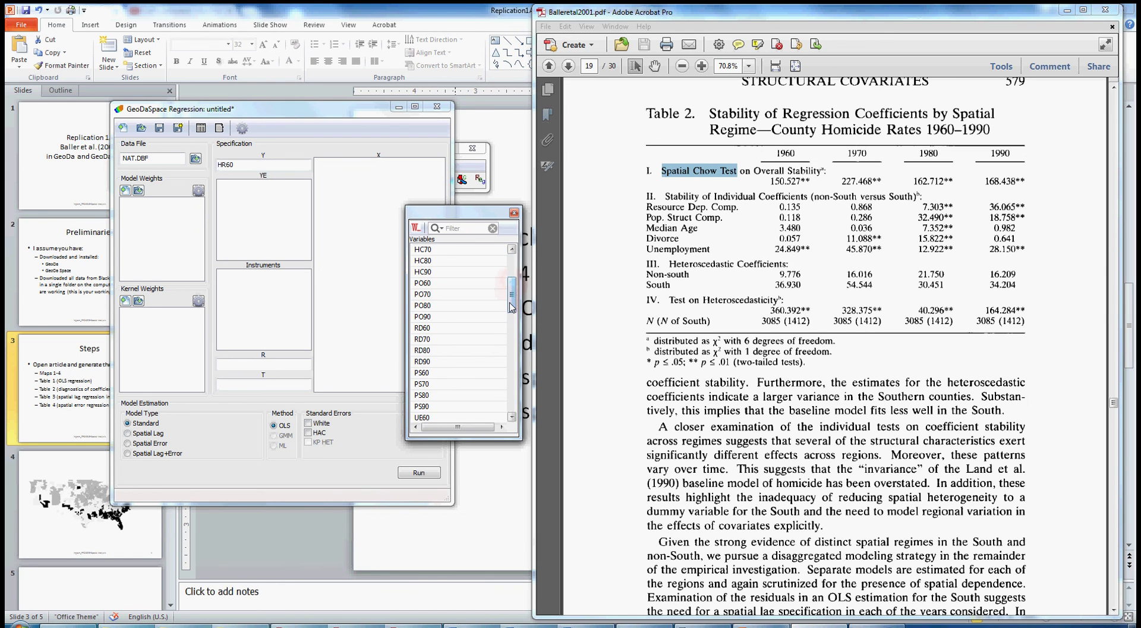
Step: Add RD60, PS60, MA60, DV60 and UE60 as the explanatory variables
left_click(425, 328)
left_click_drag(425, 330, 353, 205)
left_click_drag(426, 373, 364, 293)
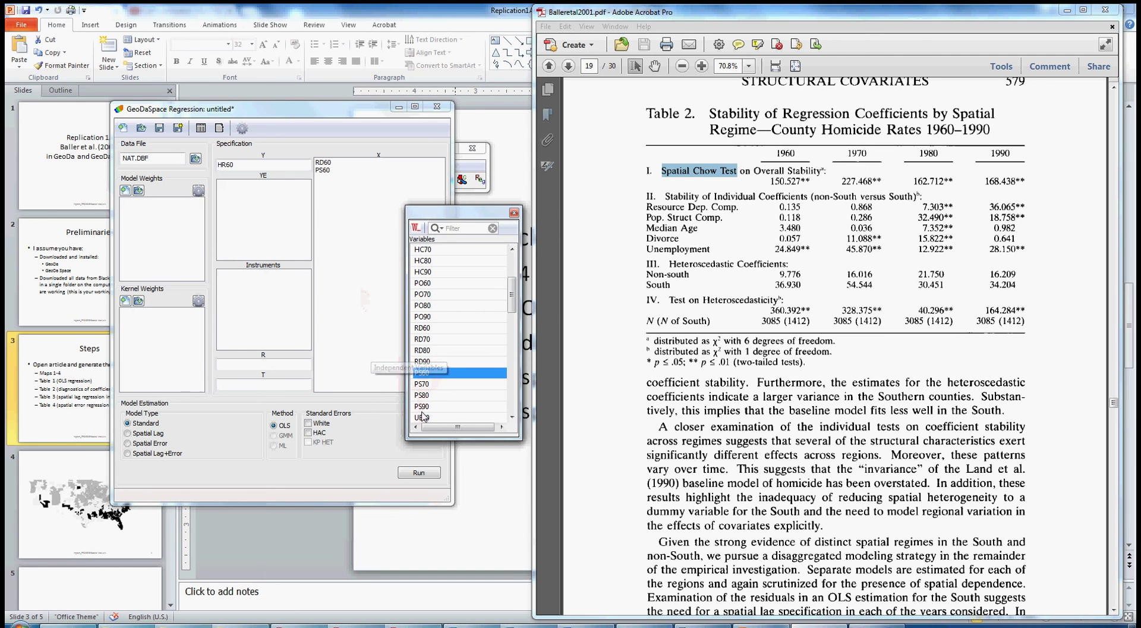
scroll(512, 417, "down", 5)
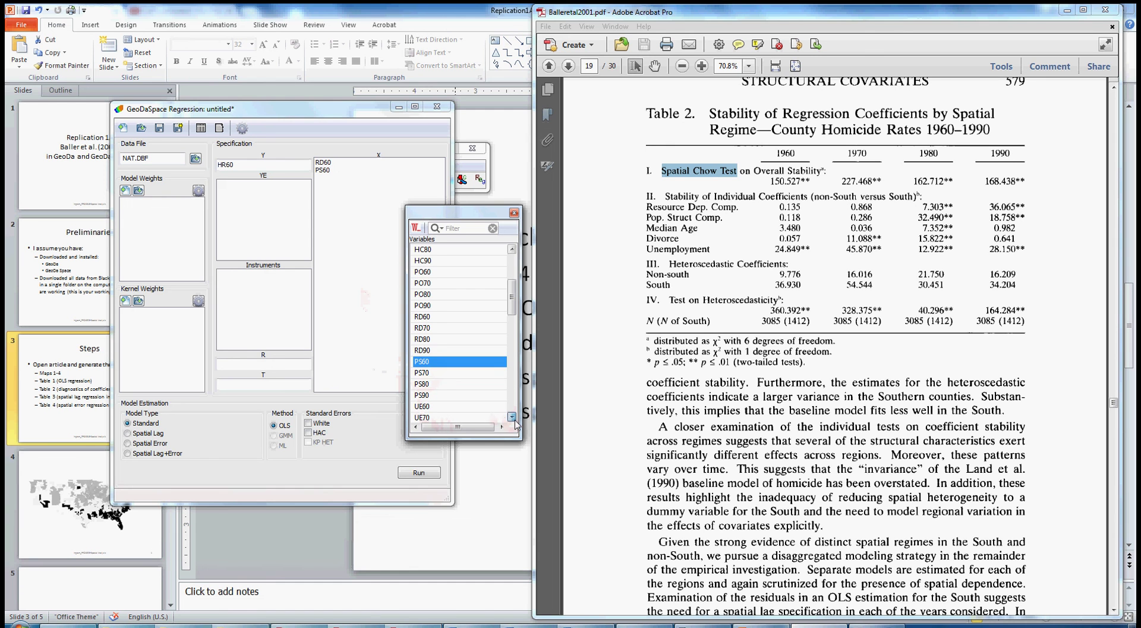
scroll(515, 422, "down", 1)
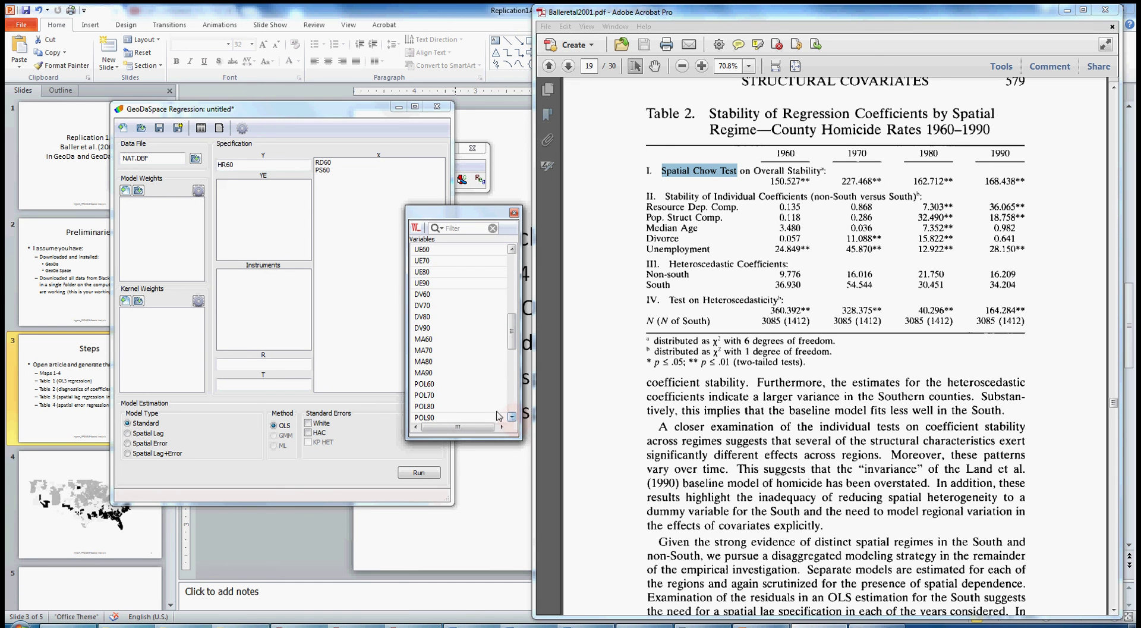
left_click_drag(427, 340, 351, 244)
left_click(429, 250)
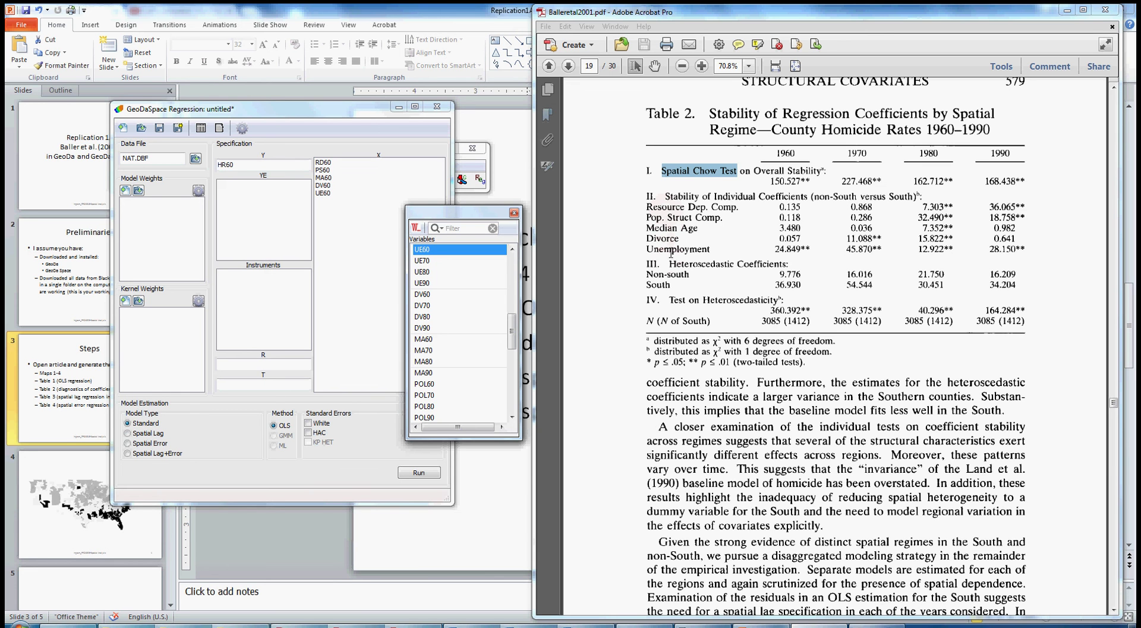
Step: Put SOUTH in the regimes box of the HR60 OLS specification
left_click(376, 441)
left_click_drag(511, 331, 506, 269)
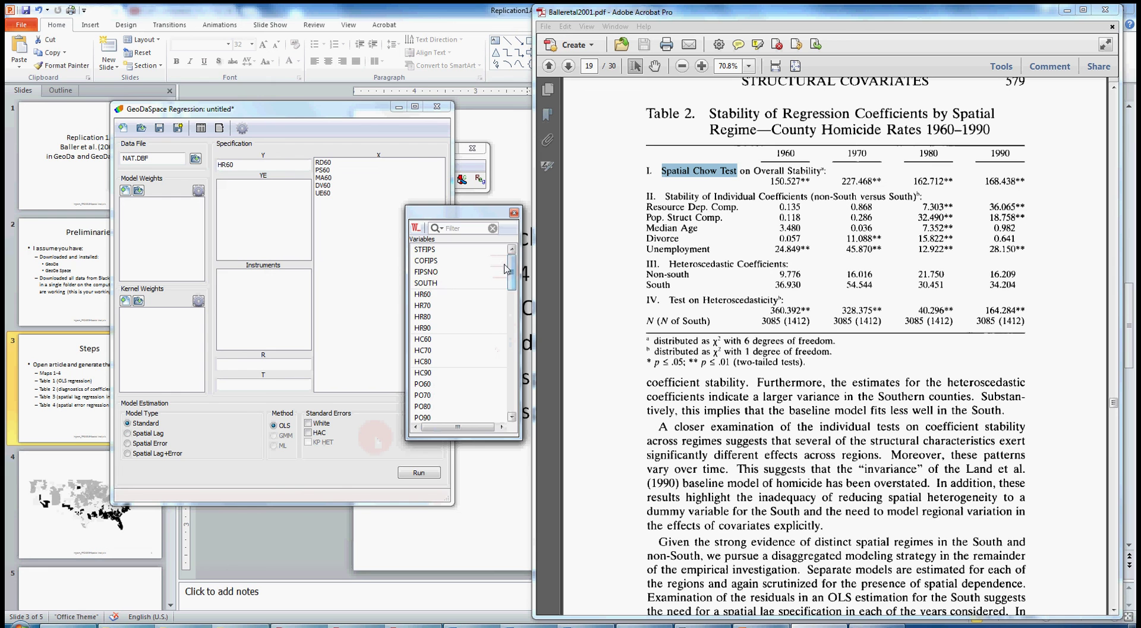
left_click_drag(433, 285, 280, 369)
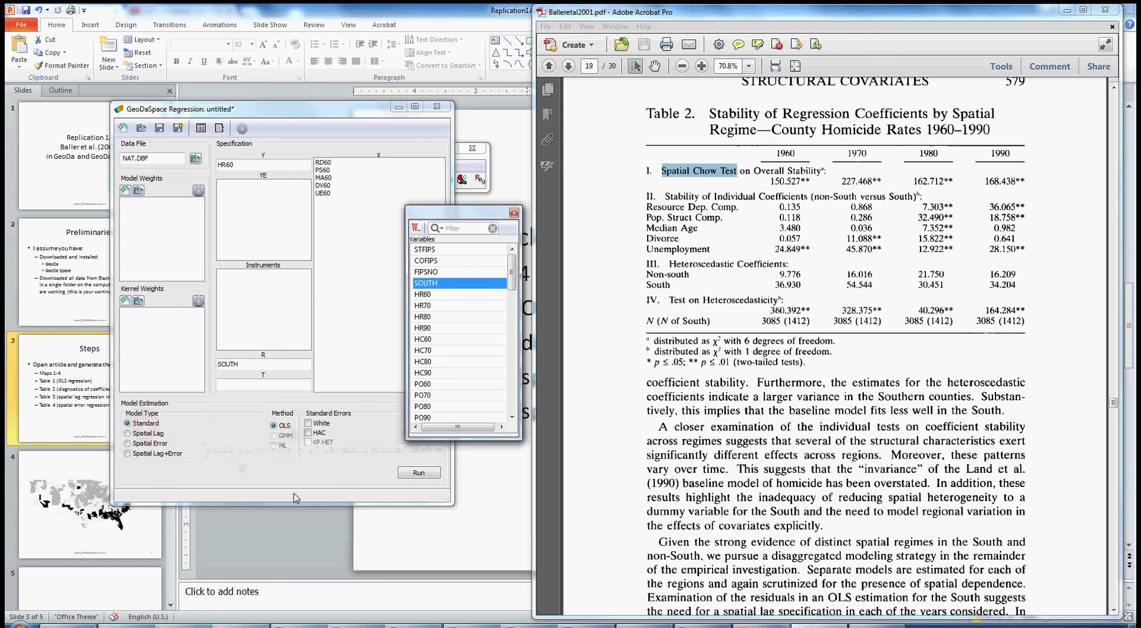
Step: Run the SOUTH-regime OLS and enlarge the report to read regime 0's 1673 observations
left_click(419, 473)
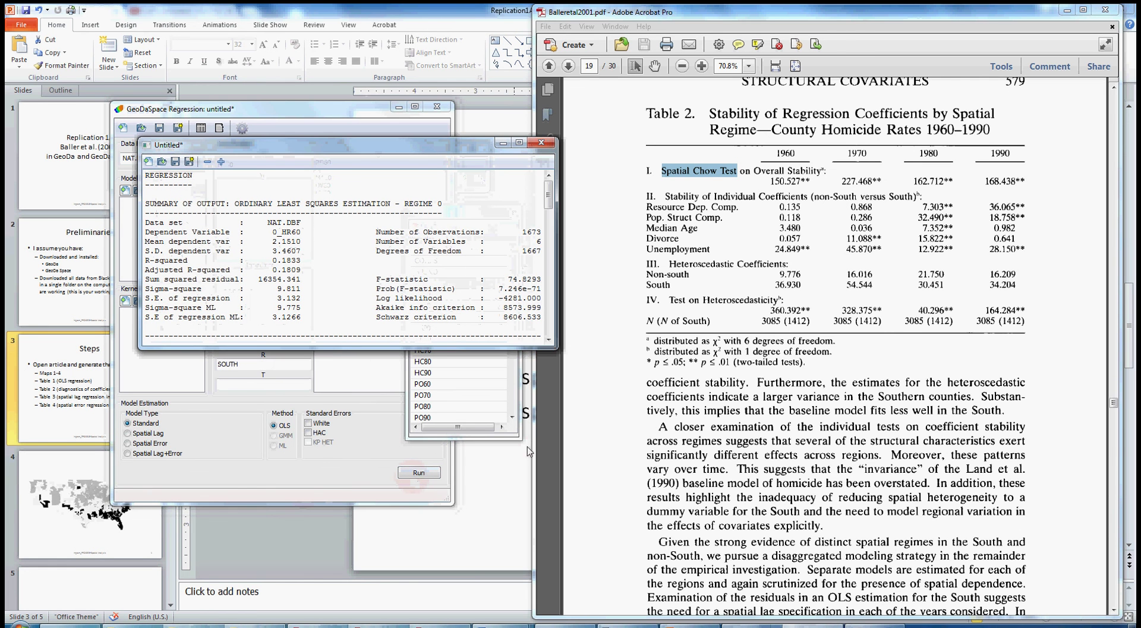
left_click_drag(372, 349, 357, 581)
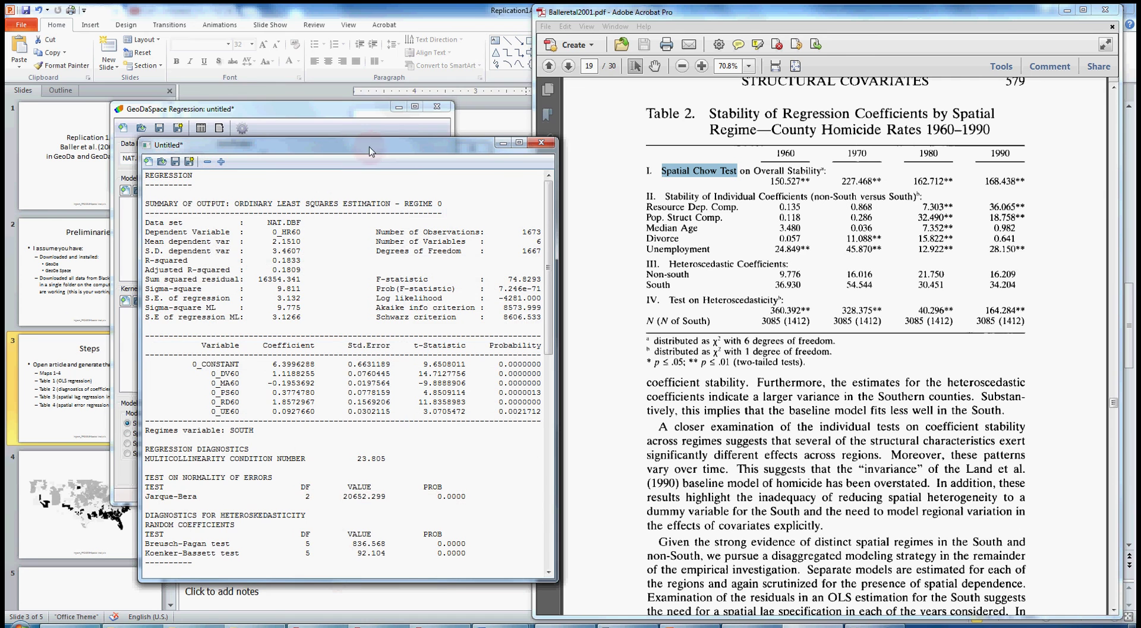
left_click_drag(370, 151, 433, 58)
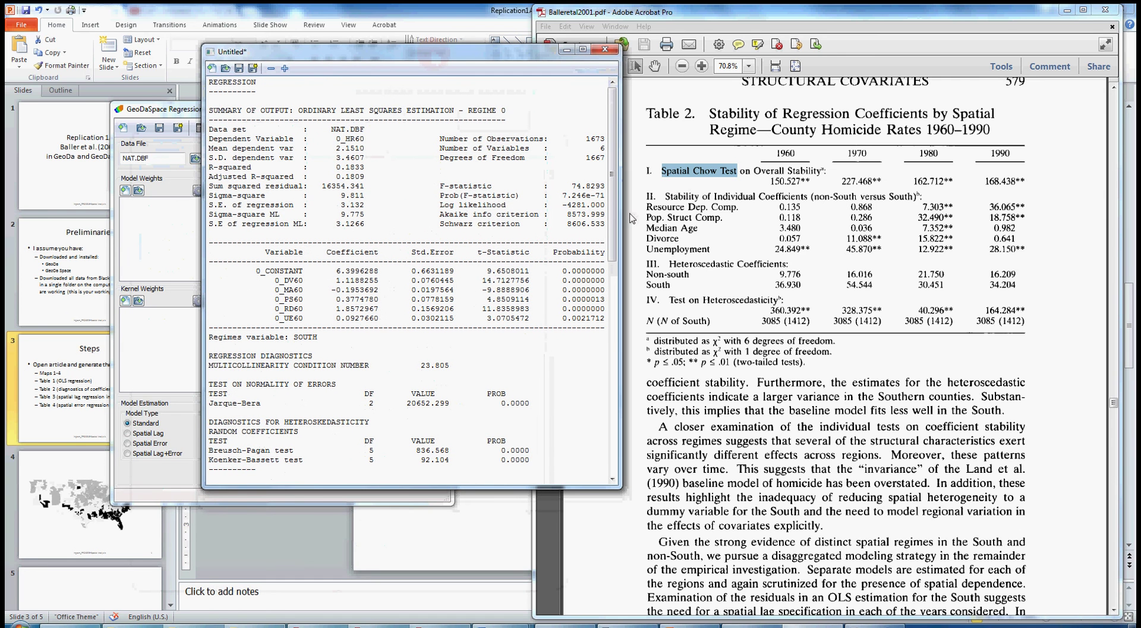
left_click_drag(623, 213, 634, 213)
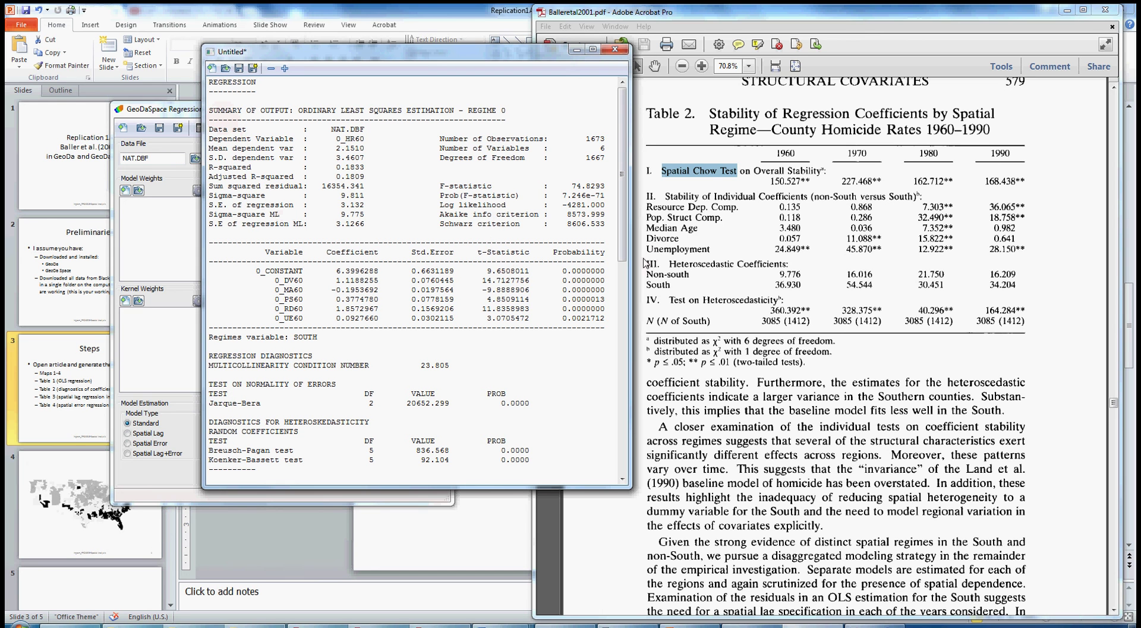
left_click_drag(470, 110, 506, 111)
double_click(597, 138)
Step: Find the REGIME 1 summary and its 1412 observations in the report
scroll(387, 420, "down", 9)
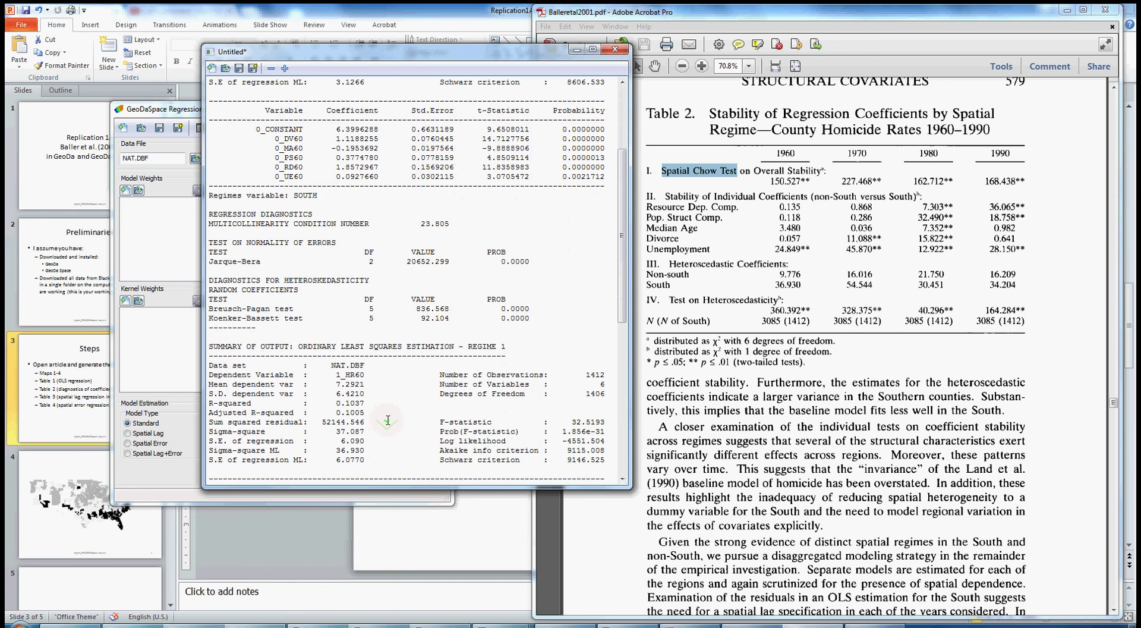
scroll(387, 420, "down", 1)
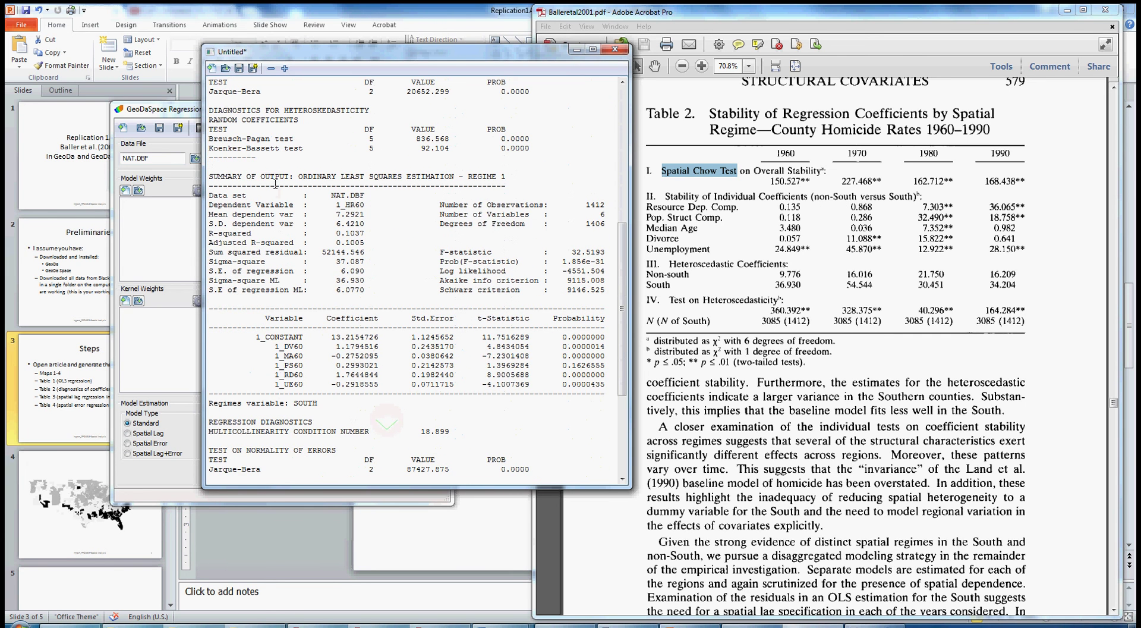
left_click_drag(473, 176, 507, 177)
double_click(595, 204)
Step: Locate the Chow test section, with its global value of 149.917 on 6 DF
scroll(345, 284, "down", 3)
scroll(348, 314, "down", 3)
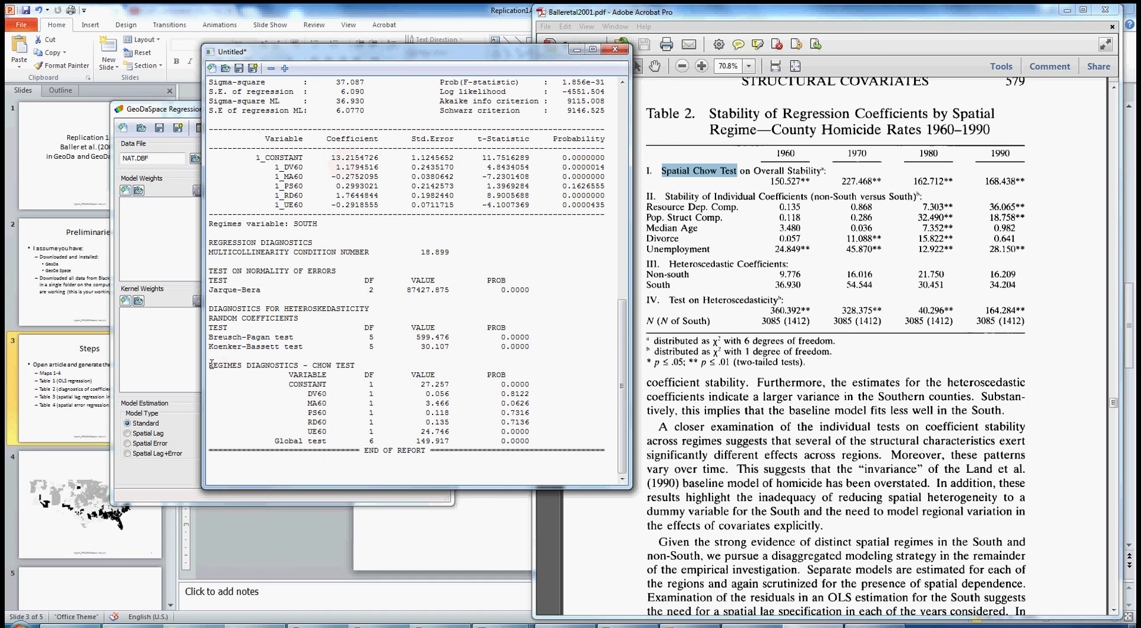
left_click_drag(210, 364, 360, 366)
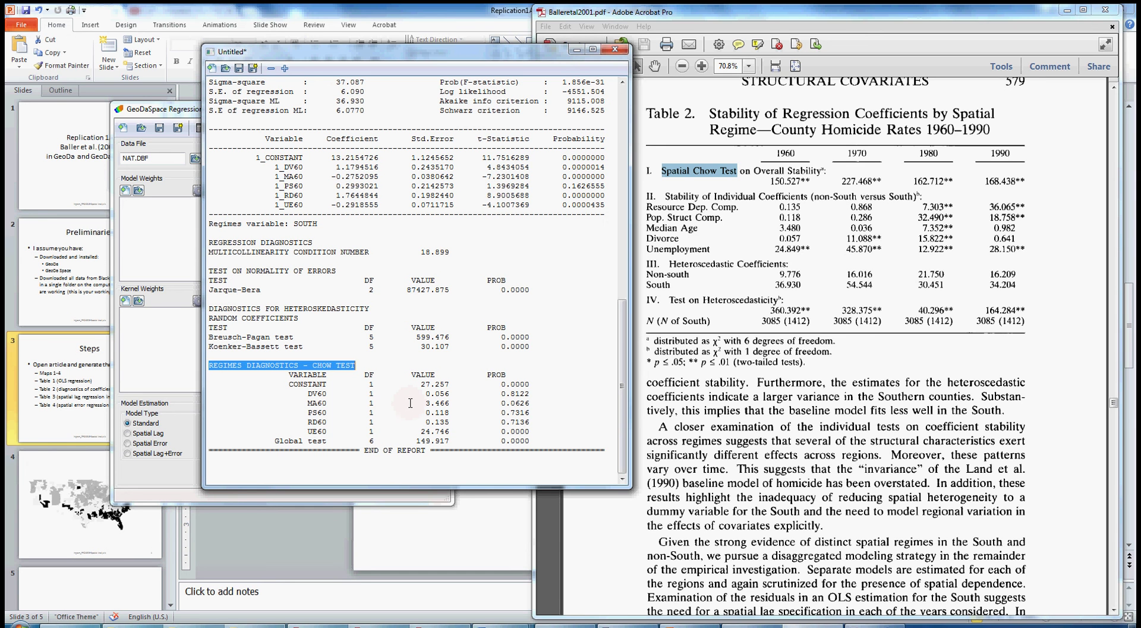
left_click_drag(273, 442, 531, 443)
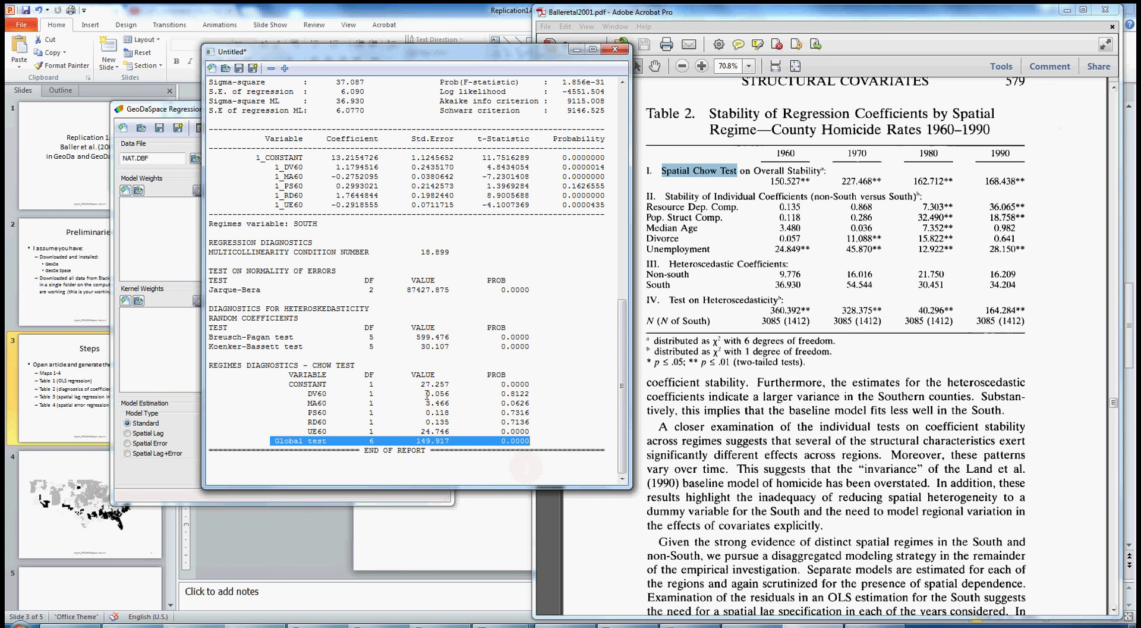
left_click_drag(417, 440, 450, 440)
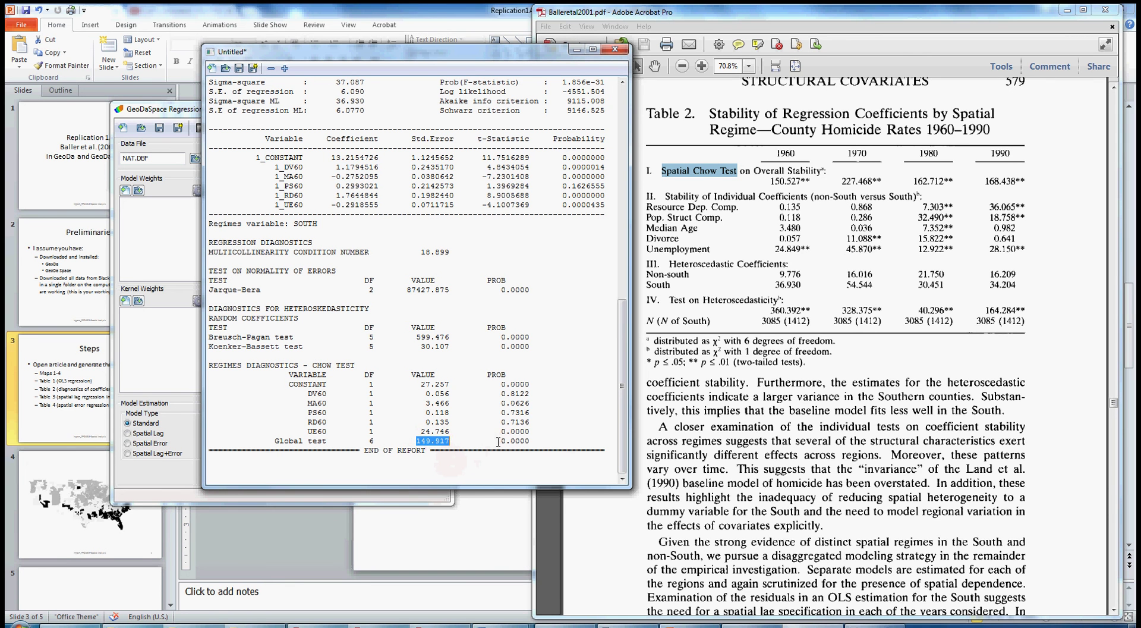
left_click_drag(499, 441, 535, 441)
left_click_drag(417, 441, 530, 443)
left_click_drag(752, 171, 809, 171)
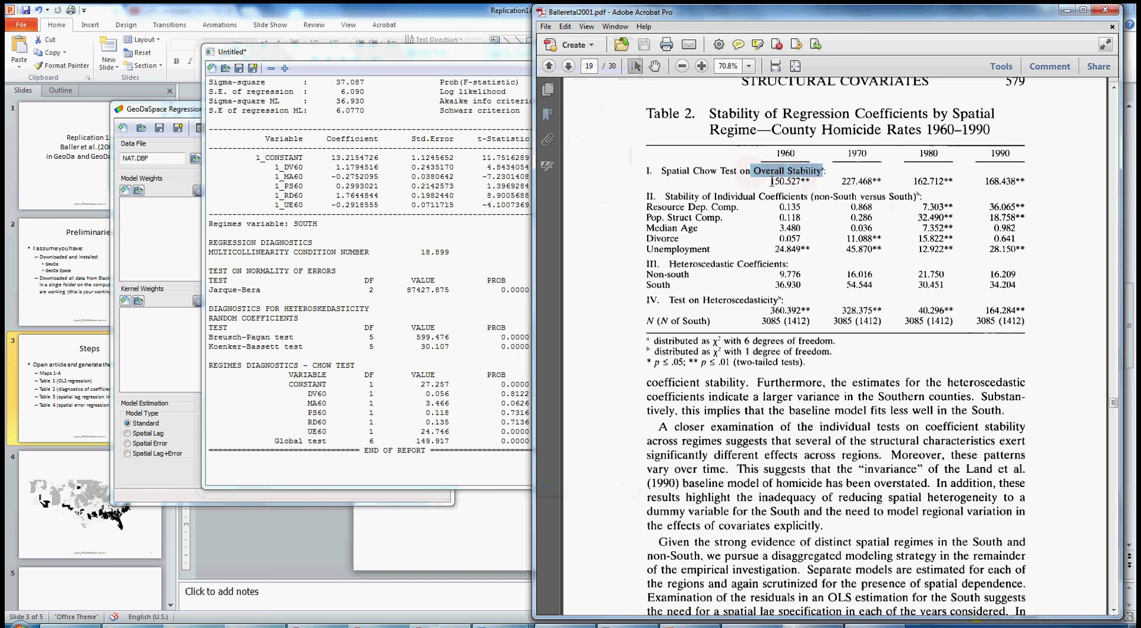
left_click(449, 443)
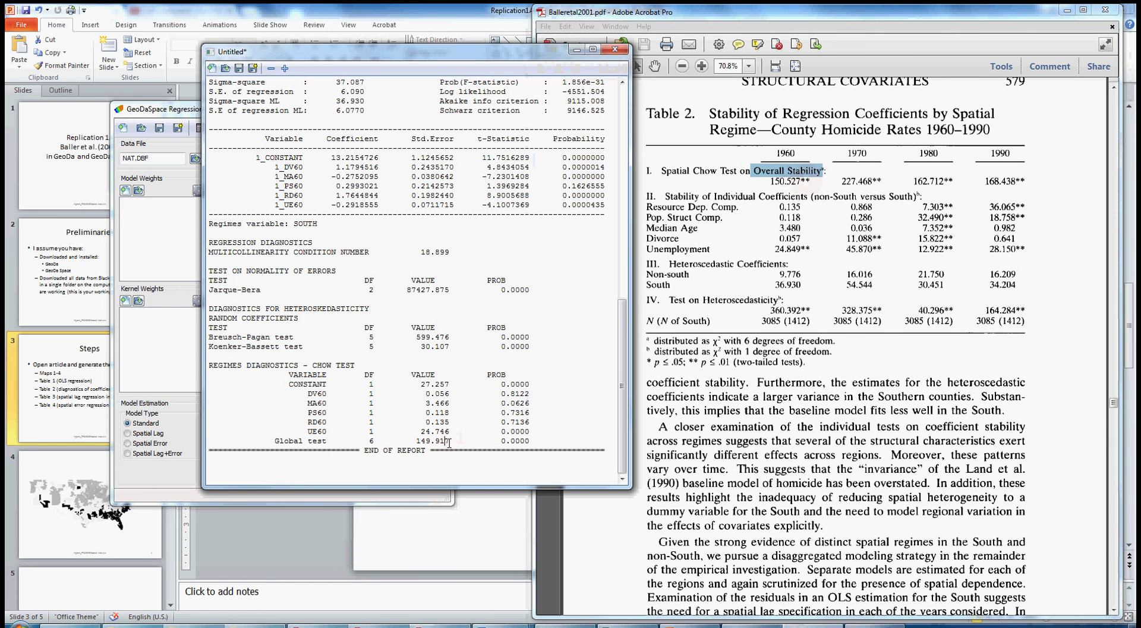
left_click(467, 430)
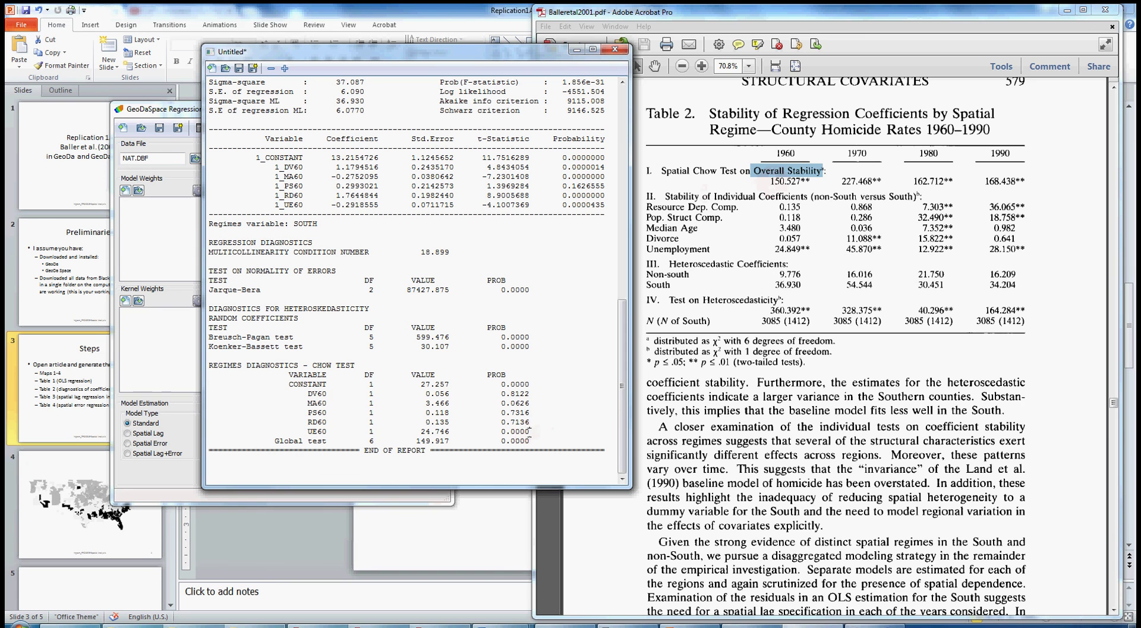
left_click_drag(532, 432, 209, 384)
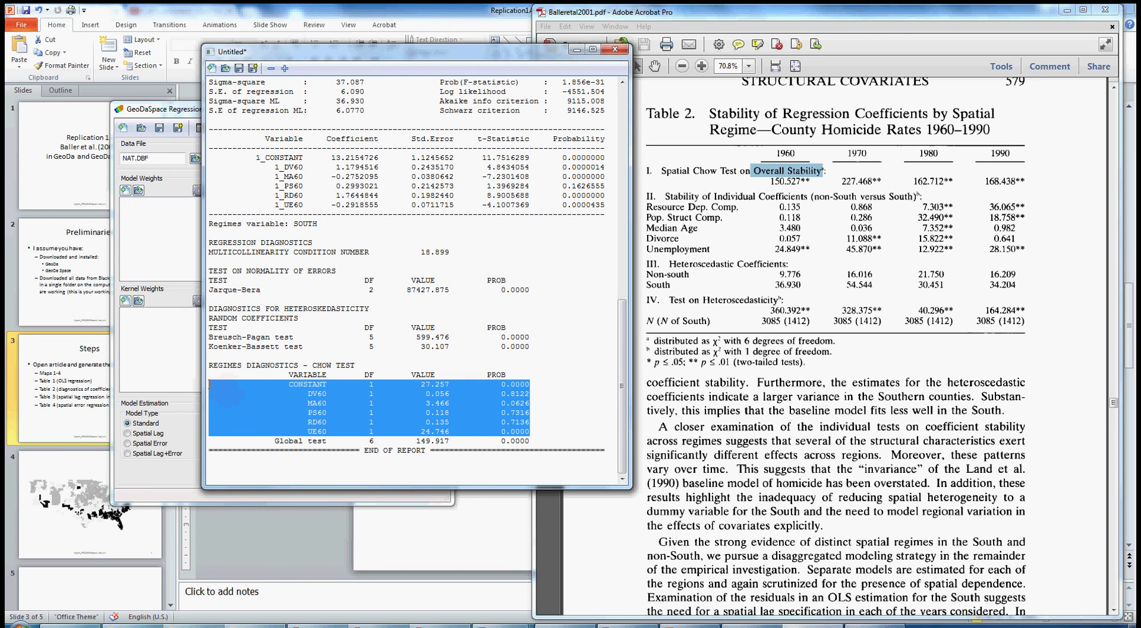
left_click(255, 394)
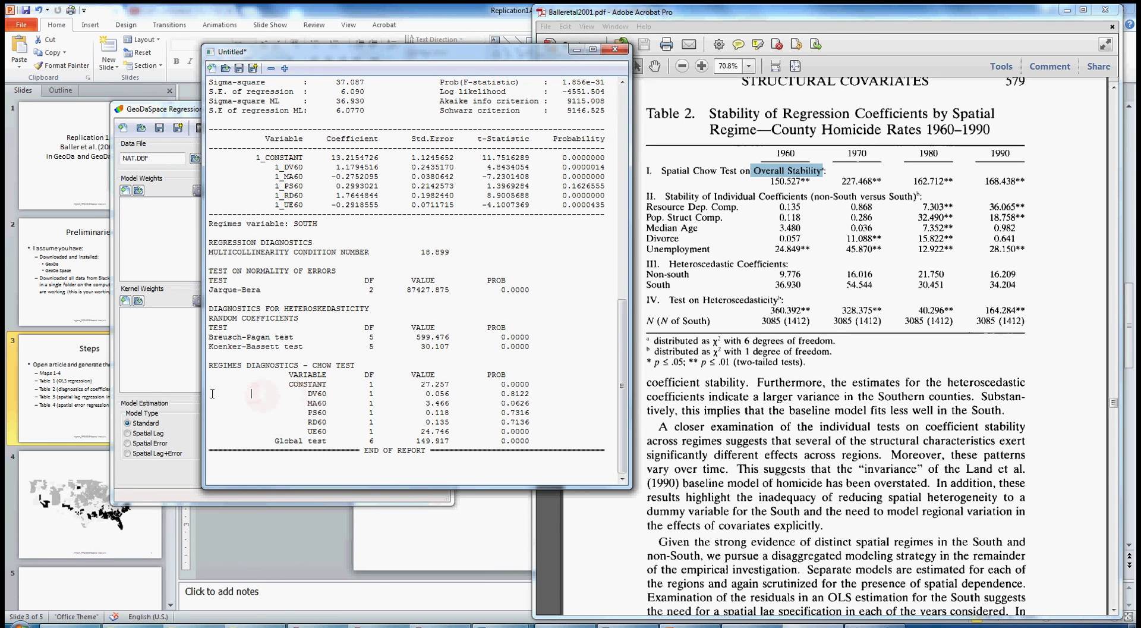
left_click_drag(209, 393, 493, 432)
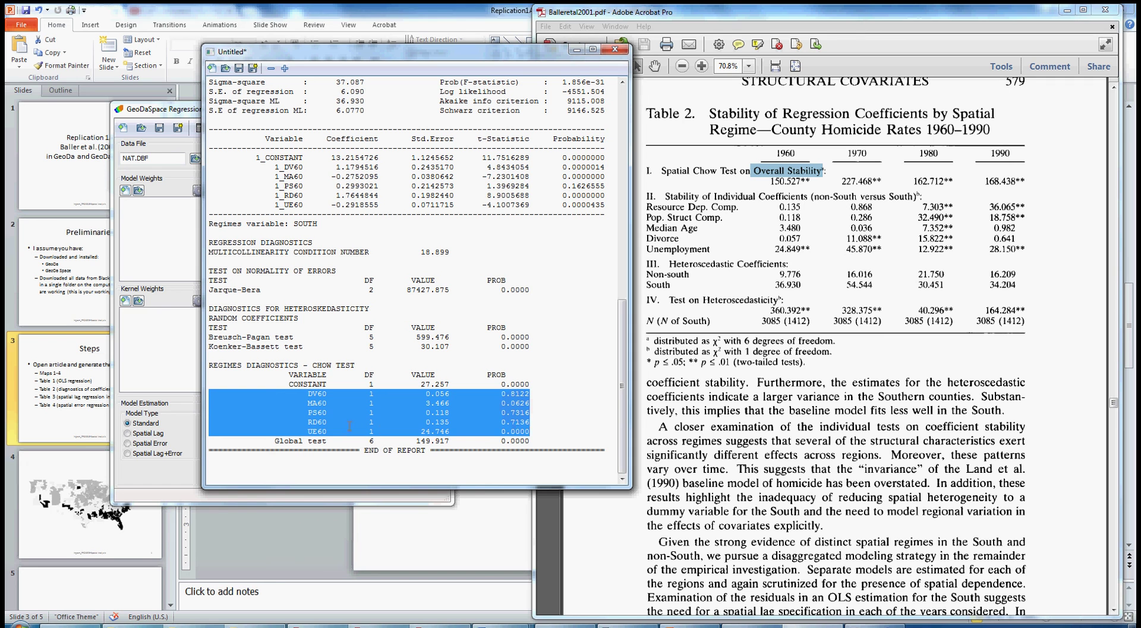
left_click(319, 442)
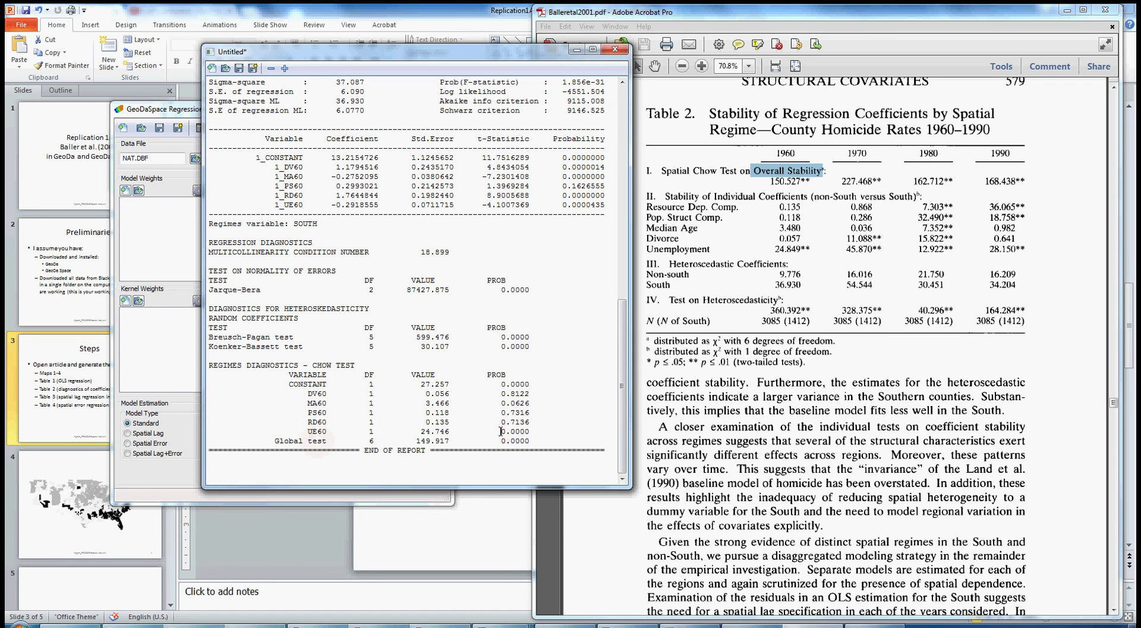
left_click_drag(501, 431, 530, 431)
left_click(790, 240)
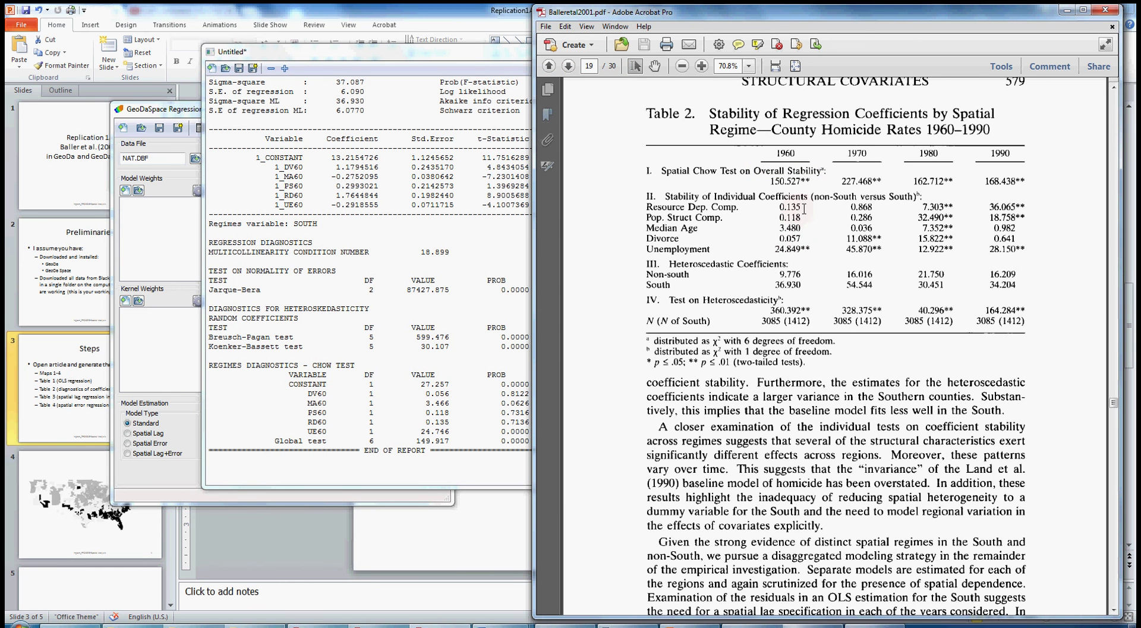
left_click_drag(647, 249, 802, 251)
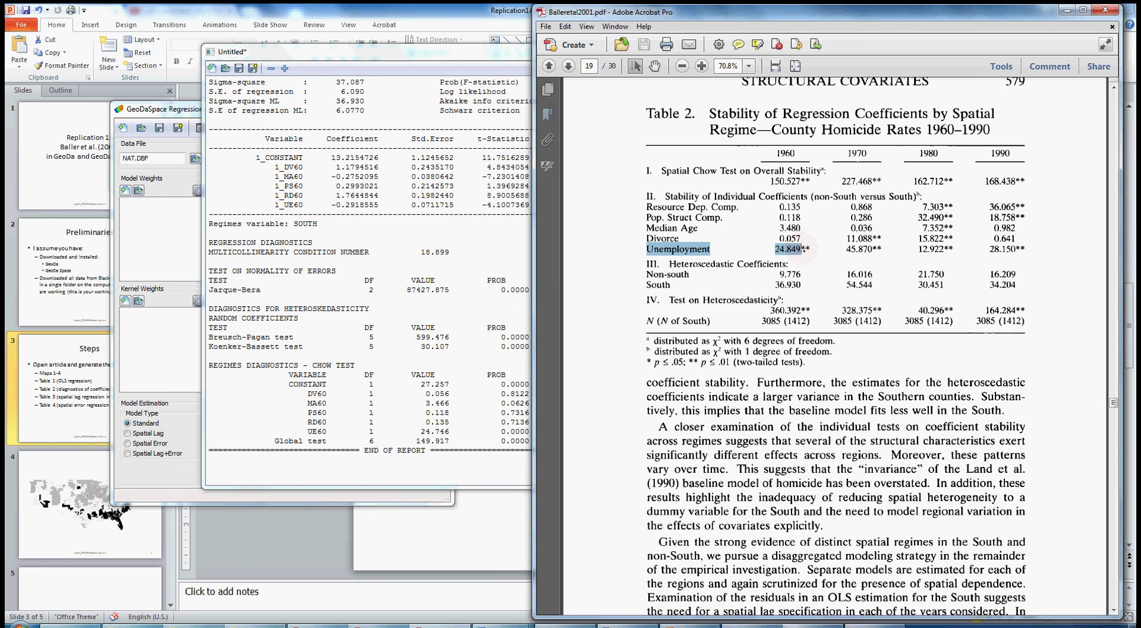
left_click(313, 465)
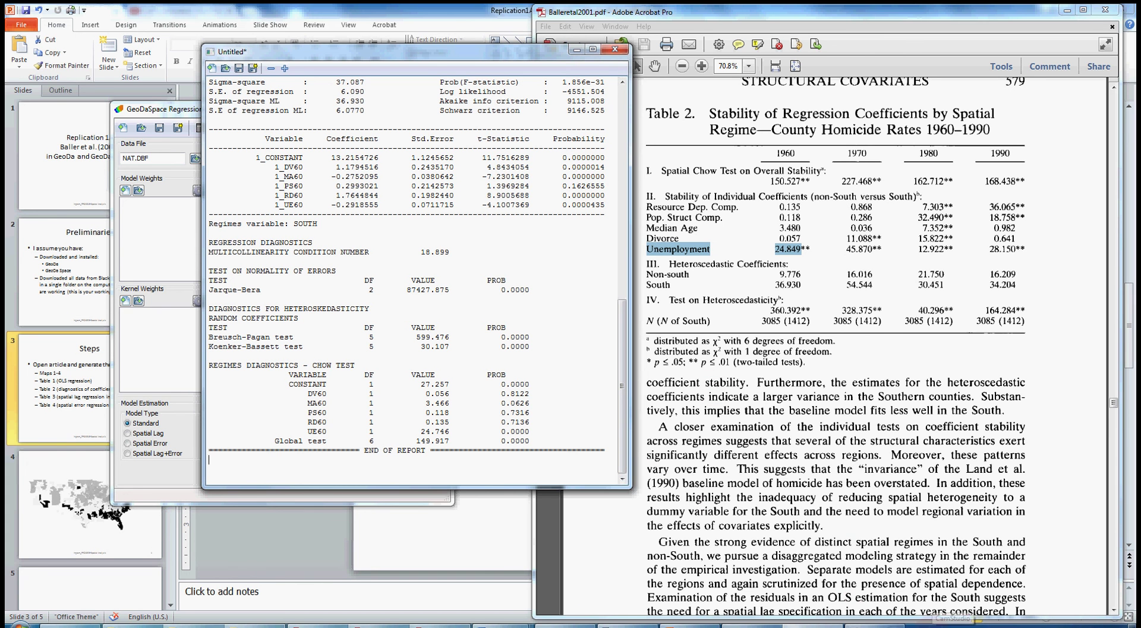
left_click(954, 618)
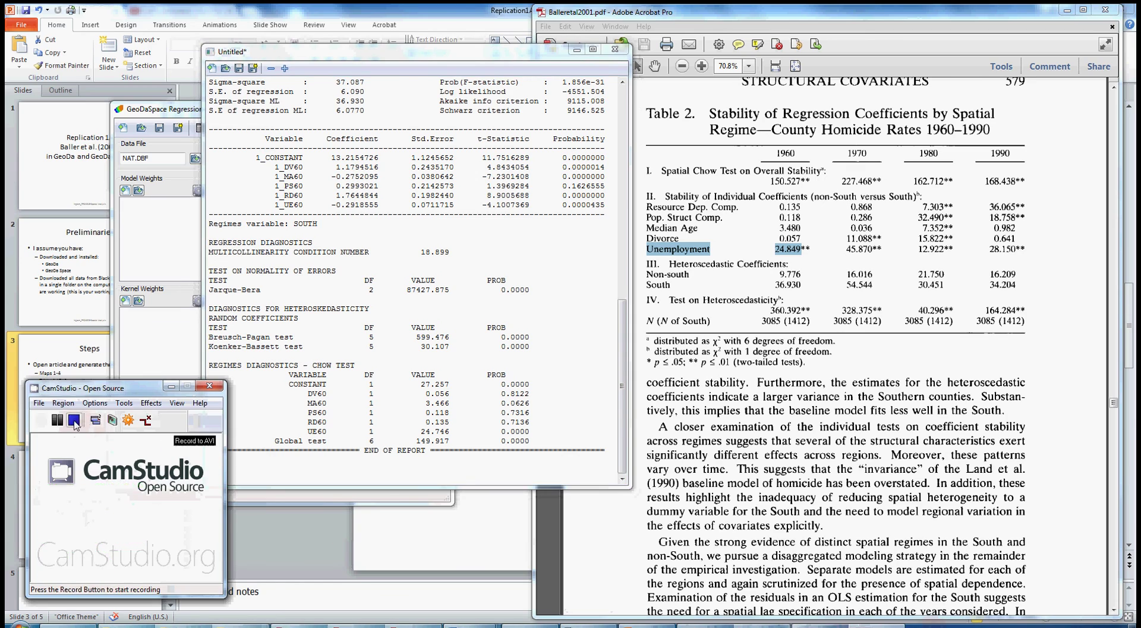